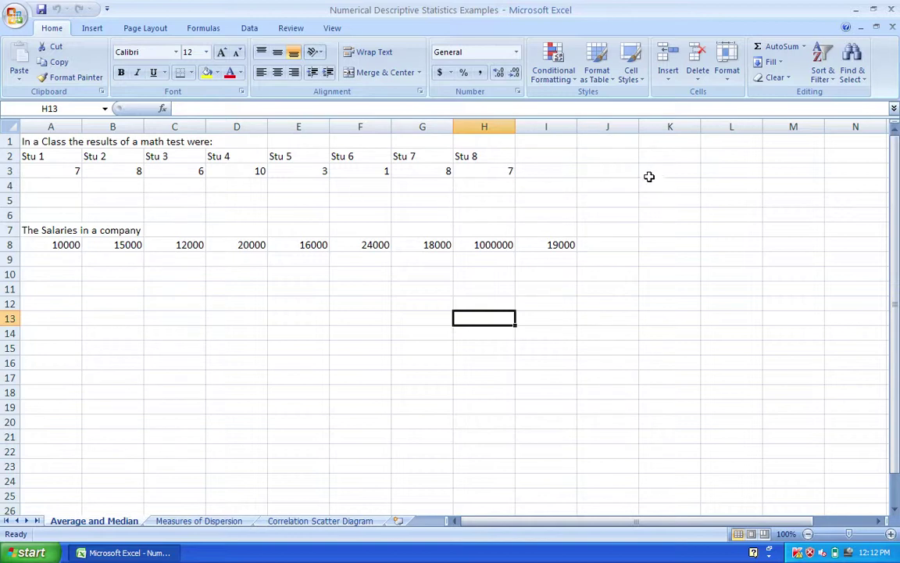
- Enter =AVERAGE(A3:H3) in K3 so it shows the 6.25 mean of the eight math scores
{"action": "left_click", "coordinate": [653, 172]}
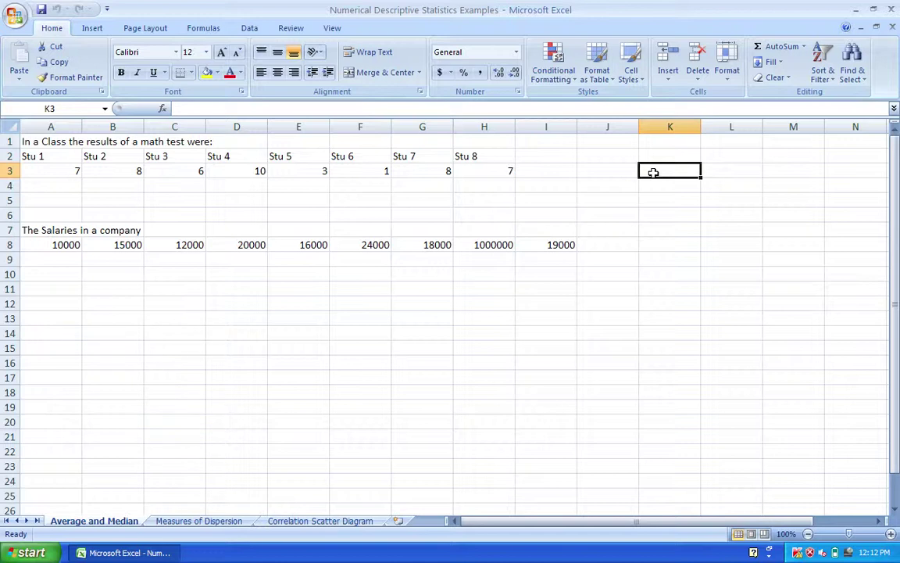
{"action": "type", "text": "="}
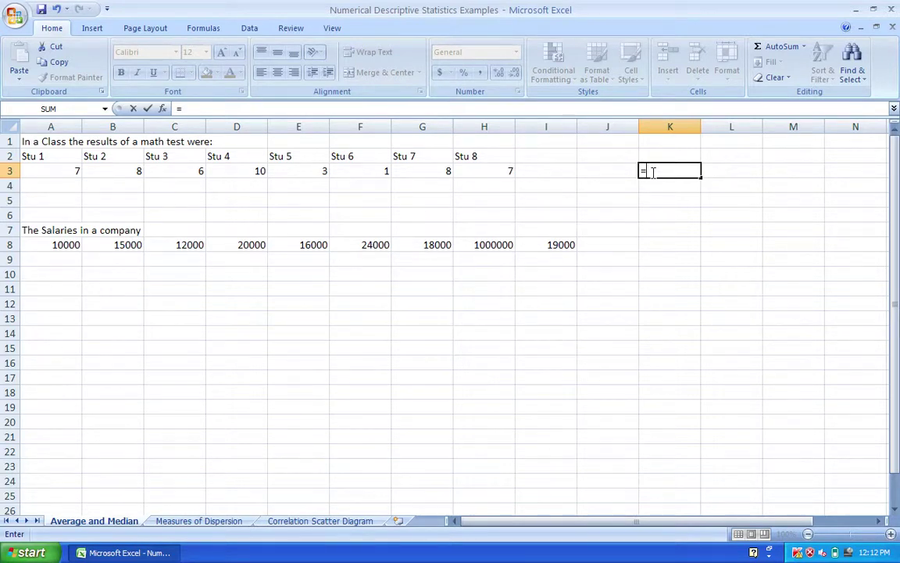
{"action": "type", "text": "ave"}
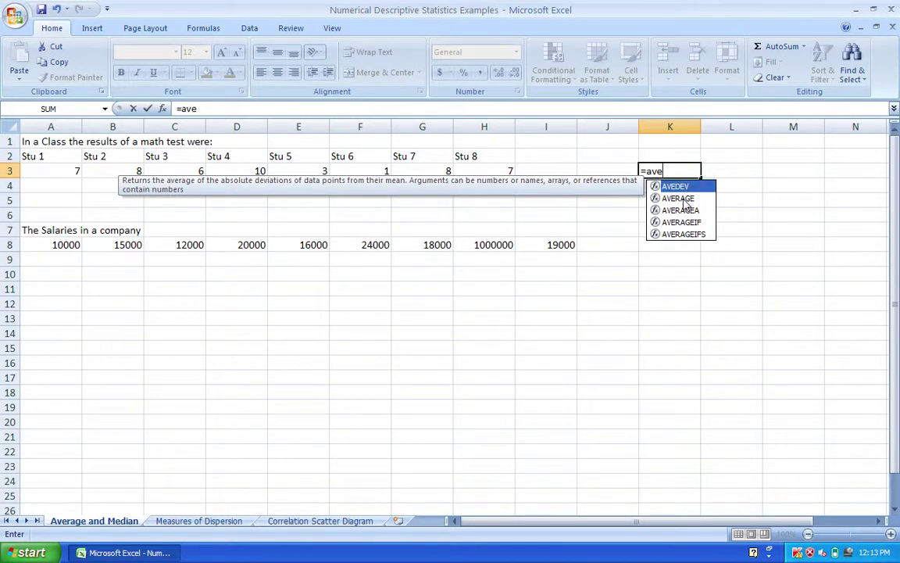
{"action": "double_click", "coordinate": [678, 199]}
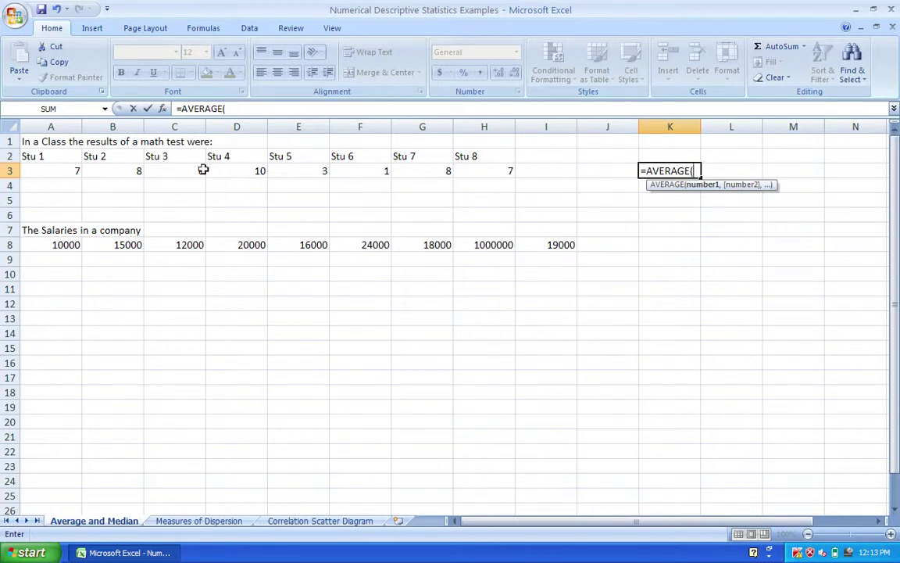
{"action": "left_click_drag", "start_coordinate": [44, 169], "coordinate": [484, 170]}
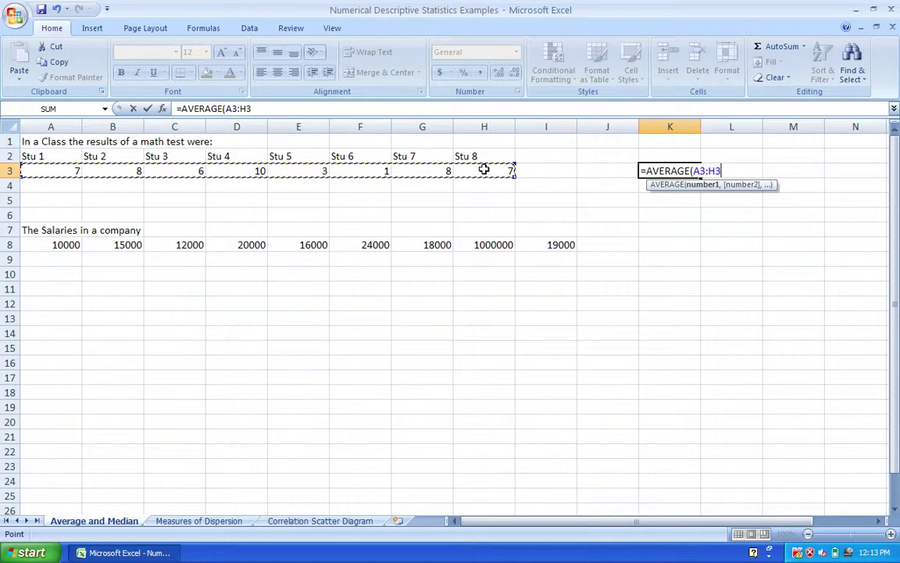
{"action": "key", "text": "Return"}
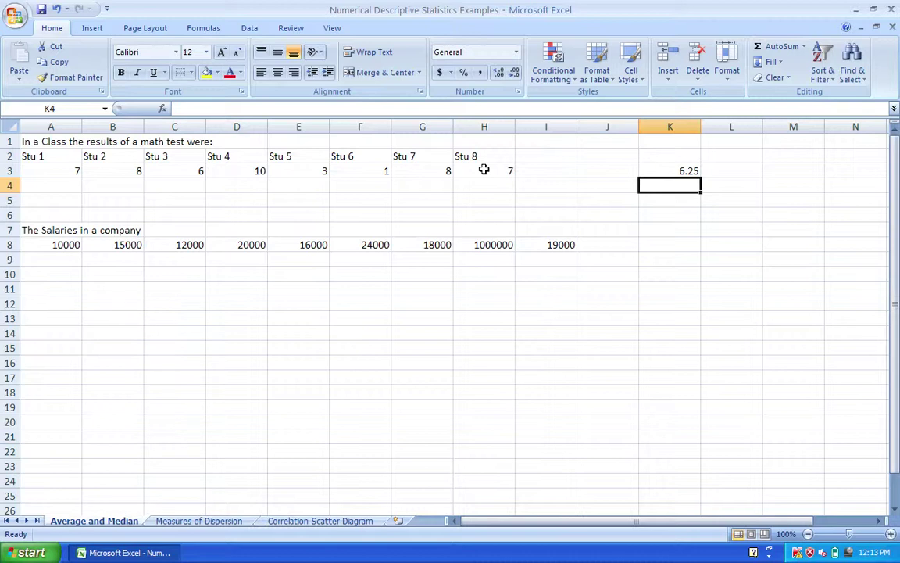
{"action": "left_click", "coordinate": [743, 172]}
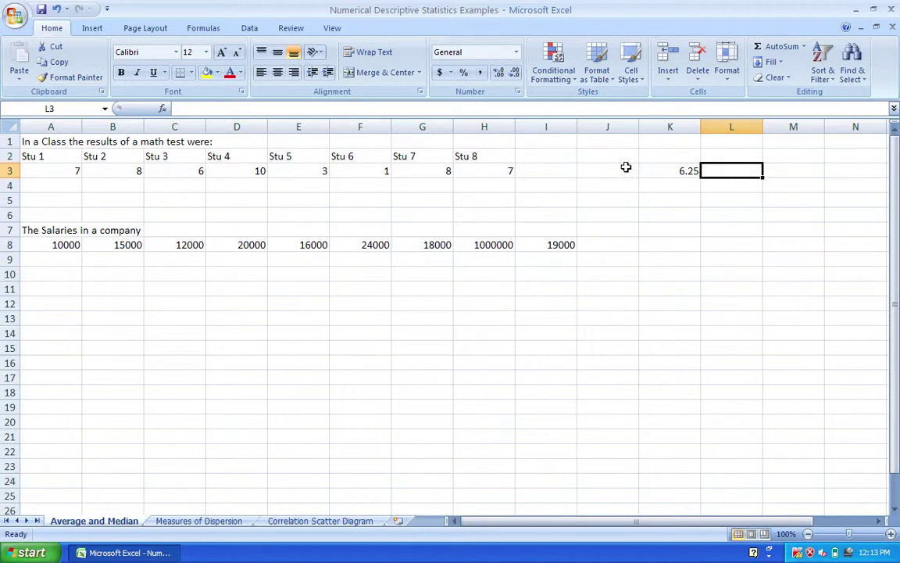
- Build =AVERAGE(A3:H3) in L3 with Insert Function's Statistical category, giving 6.25
{"action": "left_click", "coordinate": [163, 110]}
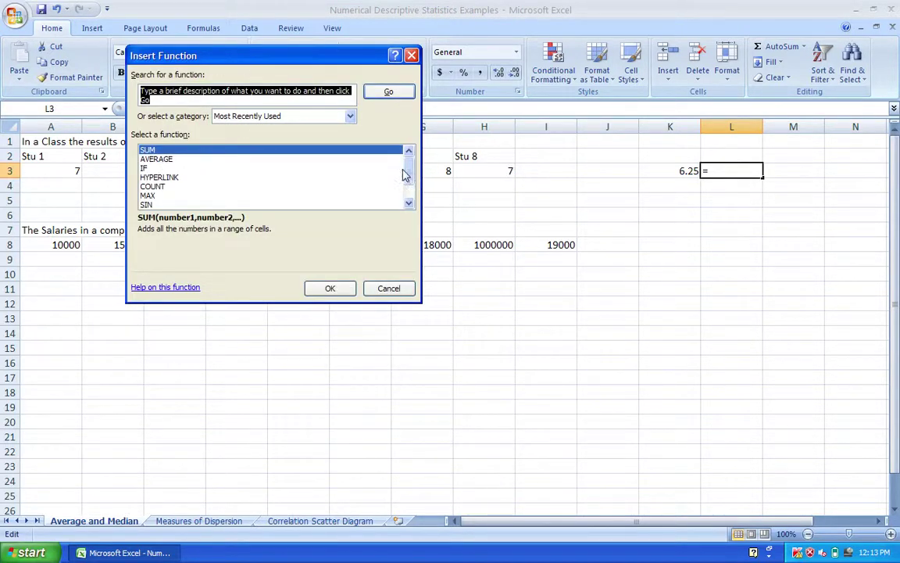
{"action": "mouse_move", "coordinate": [406, 173]}
{"action": "left_mouse_down"}
{"action": "mouse_move", "coordinate": [407, 185]}
{"action": "mouse_move", "coordinate": [404, 173]}
{"action": "left_mouse_up"}
{"action": "left_click", "coordinate": [350, 117]}
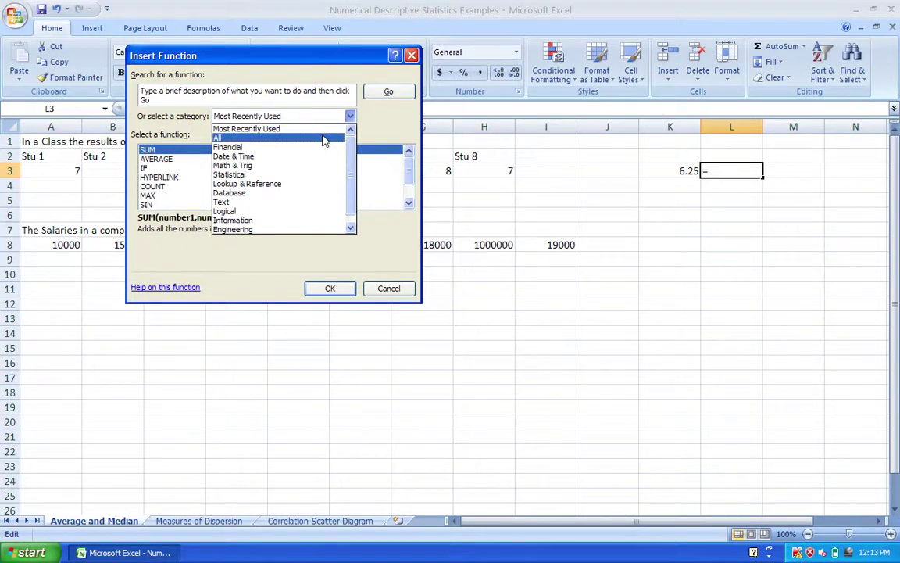
{"action": "left_click", "coordinate": [262, 175]}
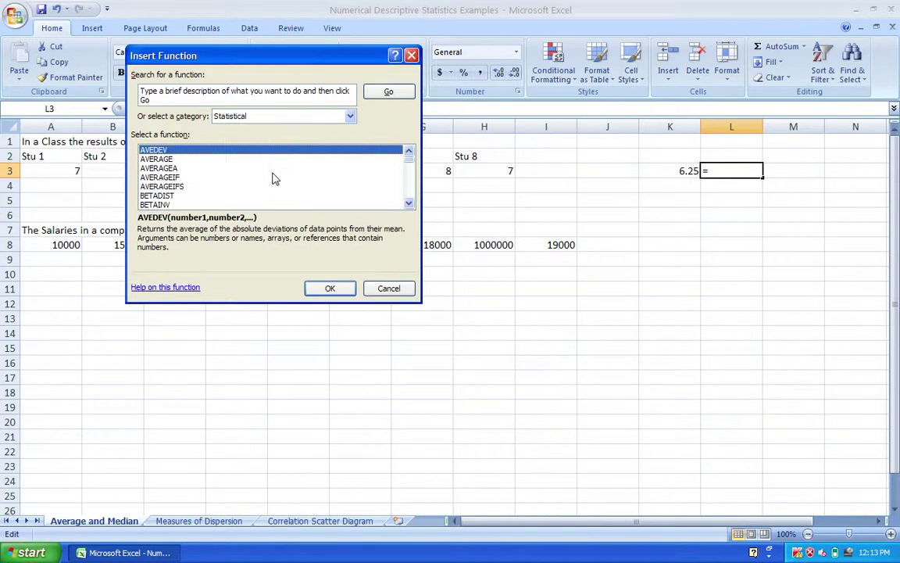
{"action": "left_click", "coordinate": [162, 160]}
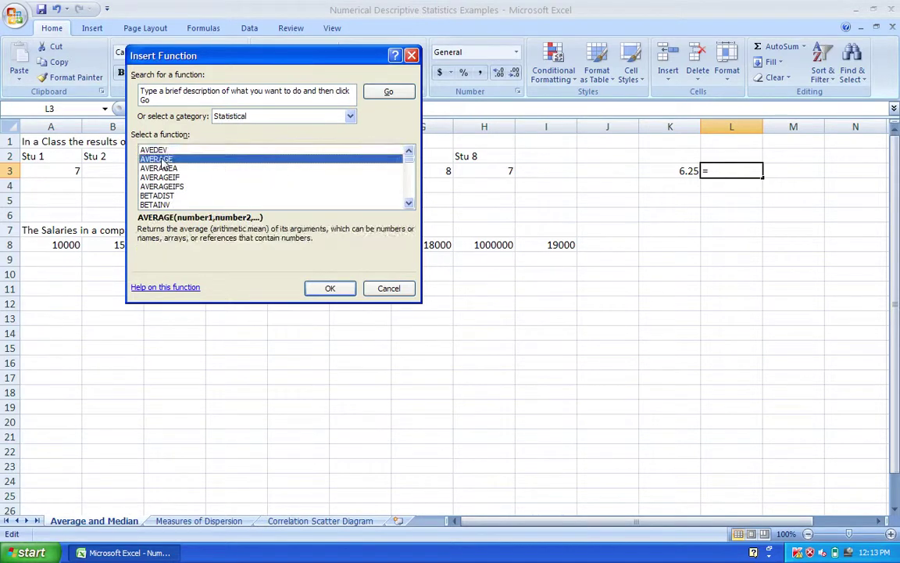
{"action": "left_click", "coordinate": [324, 288]}
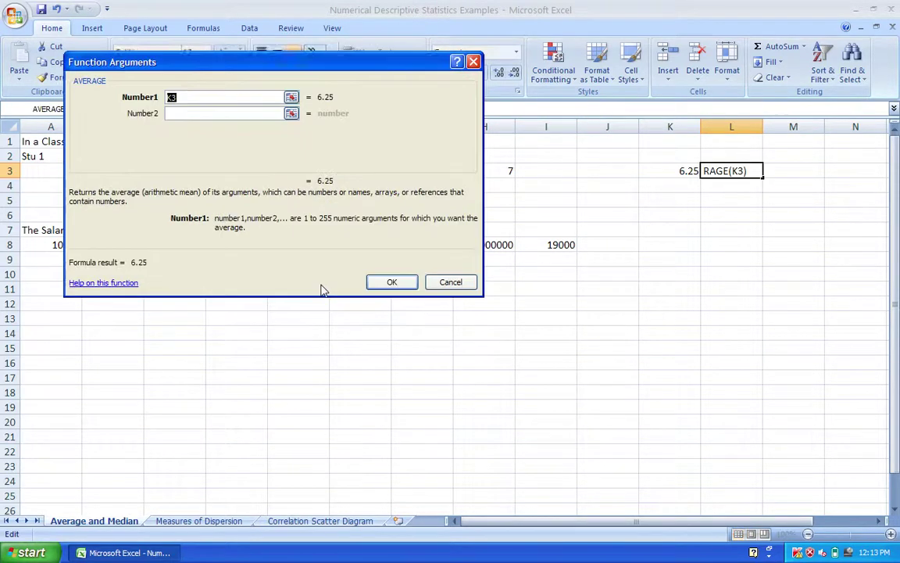
{"action": "left_click_drag", "start_coordinate": [196, 69], "coordinate": [392, 197]}
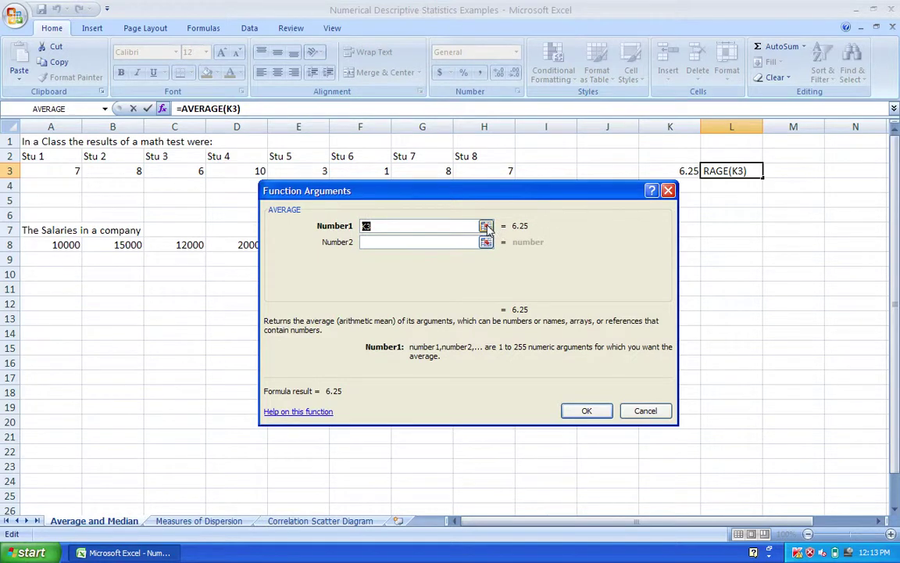
{"action": "left_click", "coordinate": [486, 227]}
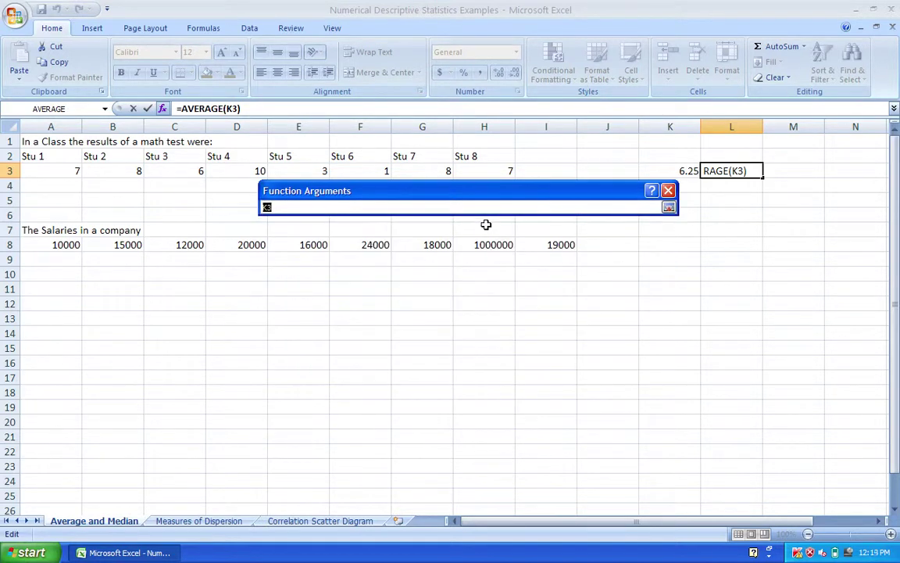
{"action": "left_click_drag", "start_coordinate": [64, 168], "coordinate": [466, 170]}
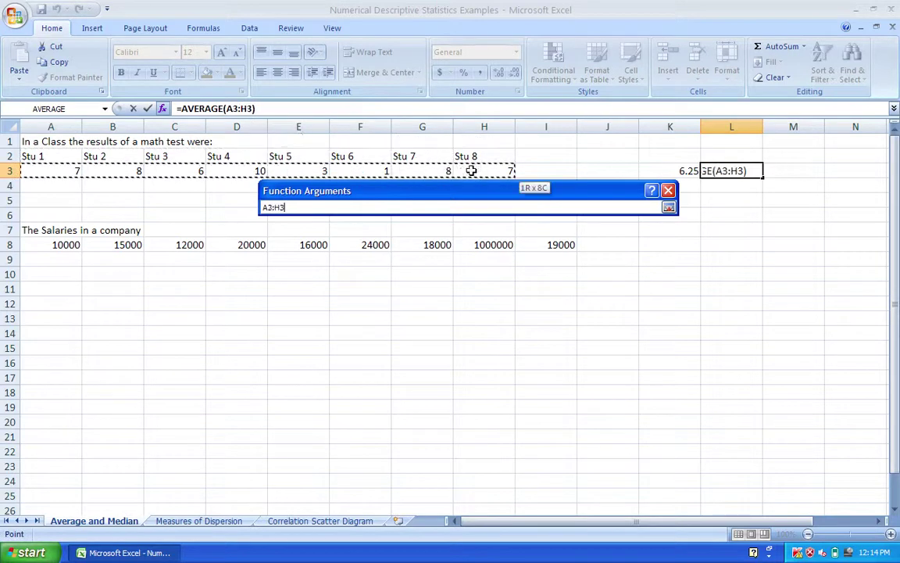
{"action": "left_click", "coordinate": [669, 207]}
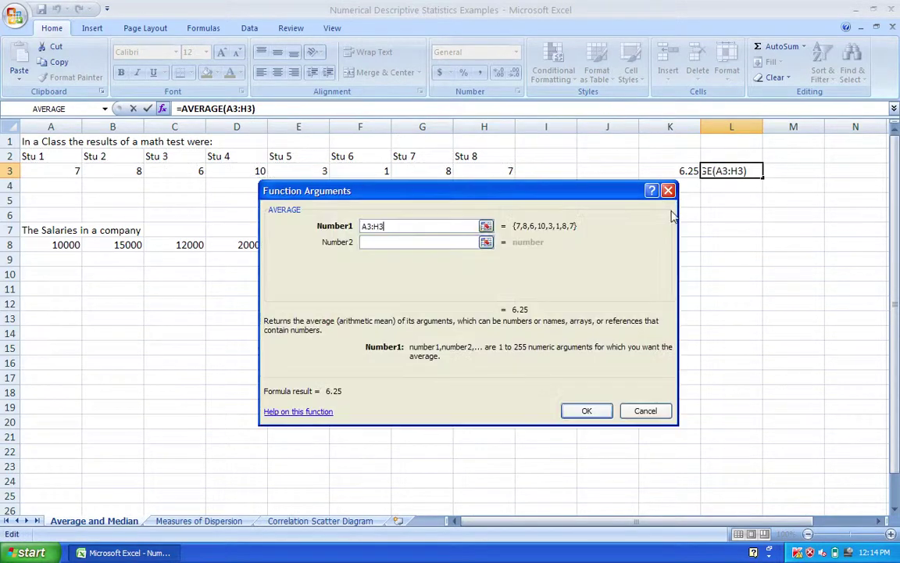
{"action": "left_click", "coordinate": [600, 407]}
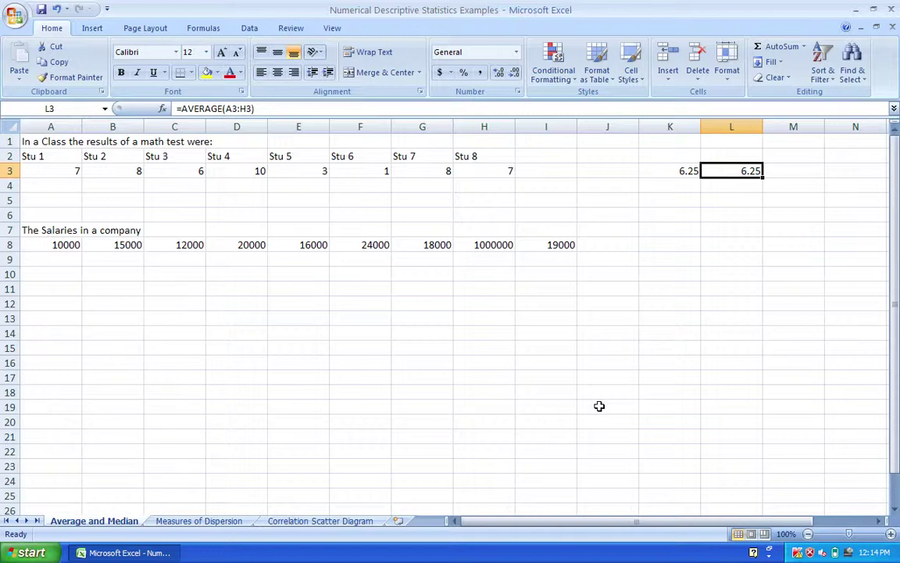
- Enter a third =AVERAGE(A3:H3) in M3, also returning 6.25
{"action": "key", "text": "Right"}
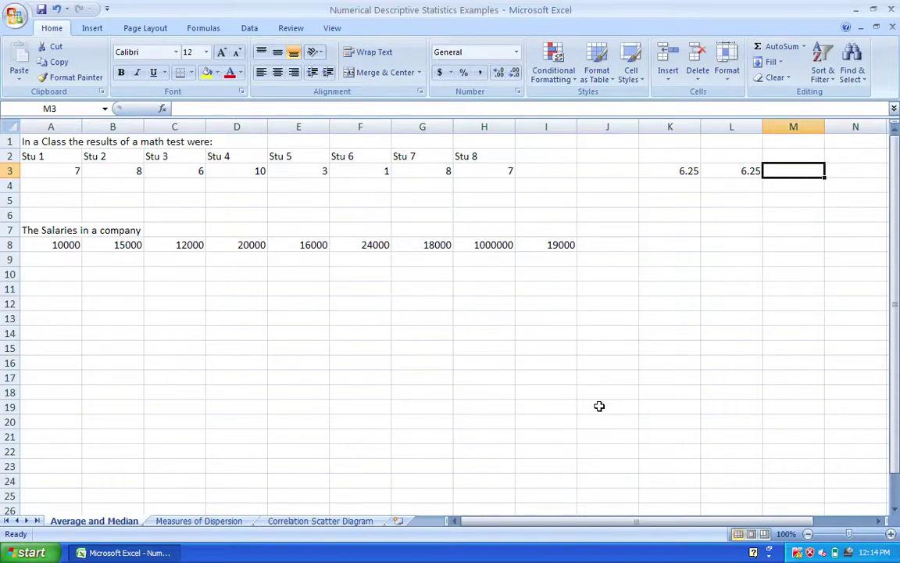
{"action": "type", "text": "="}
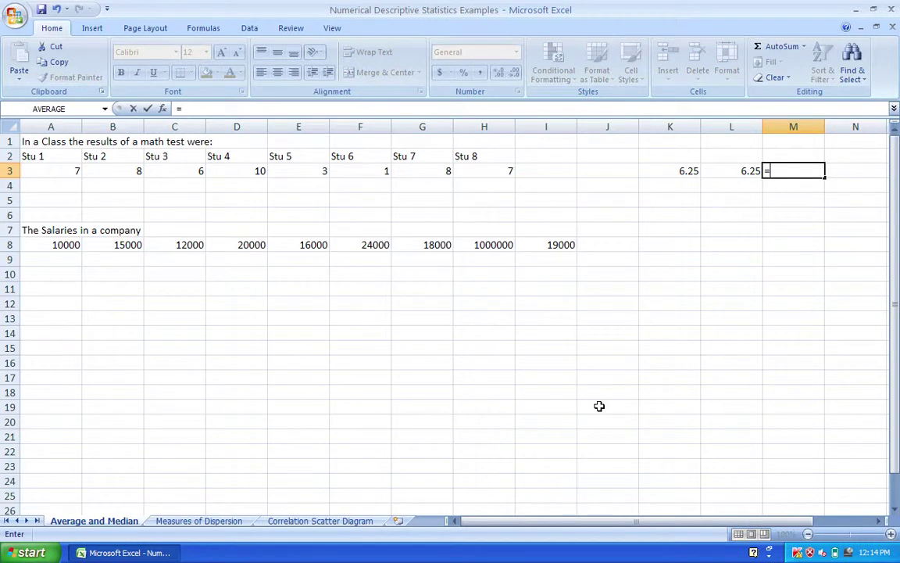
{"action": "type", "text": "ave"}
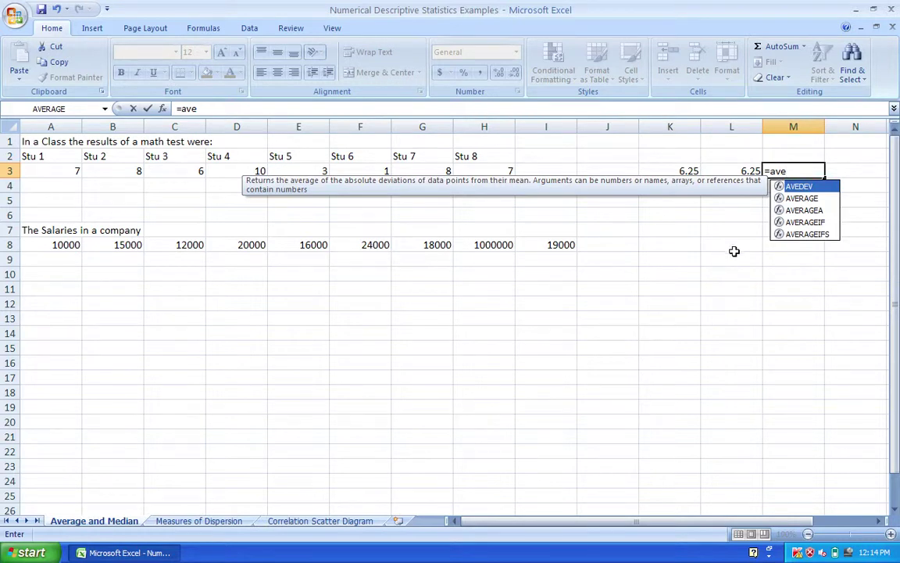
{"action": "double_click", "coordinate": [802, 199]}
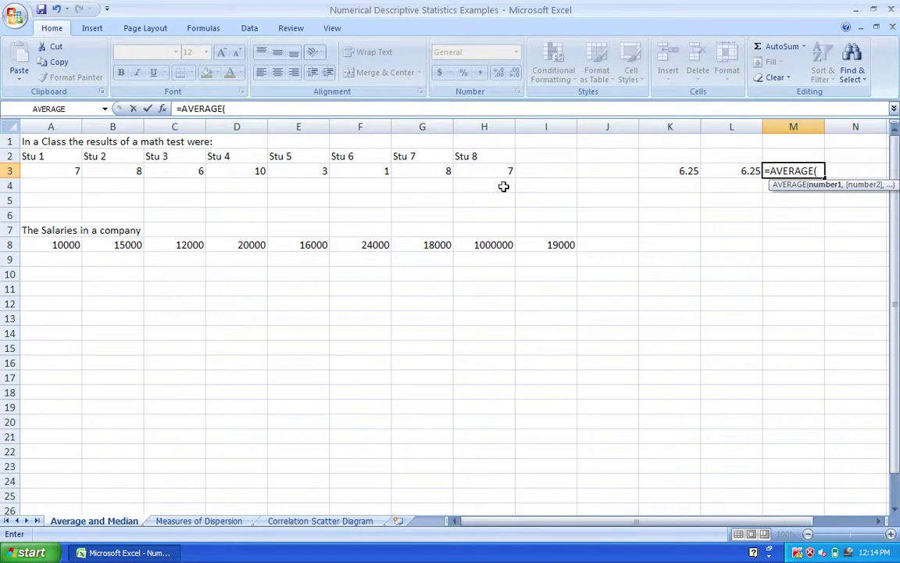
{"action": "left_click_drag", "start_coordinate": [71, 171], "coordinate": [491, 171]}
{"action": "key", "text": "Return"}
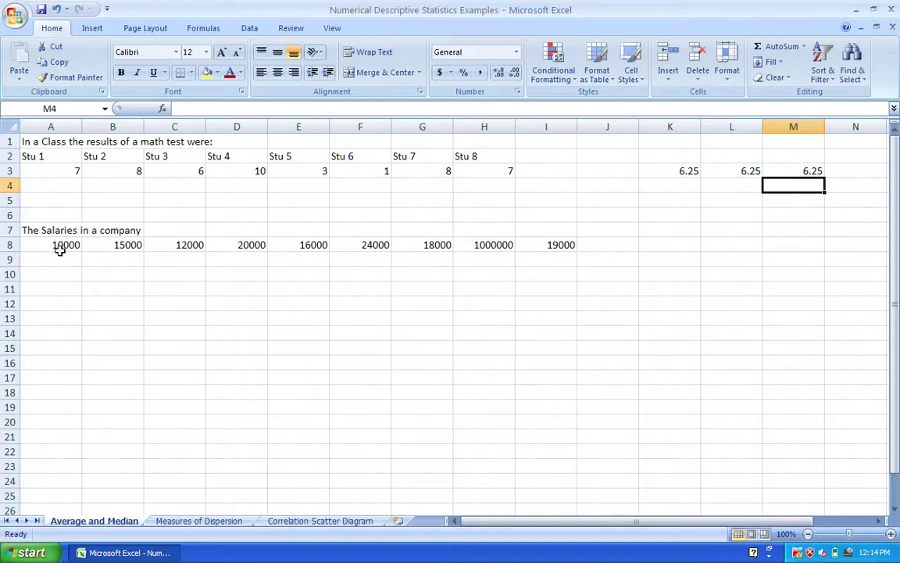
{"action": "left_click", "coordinate": [492, 245]}
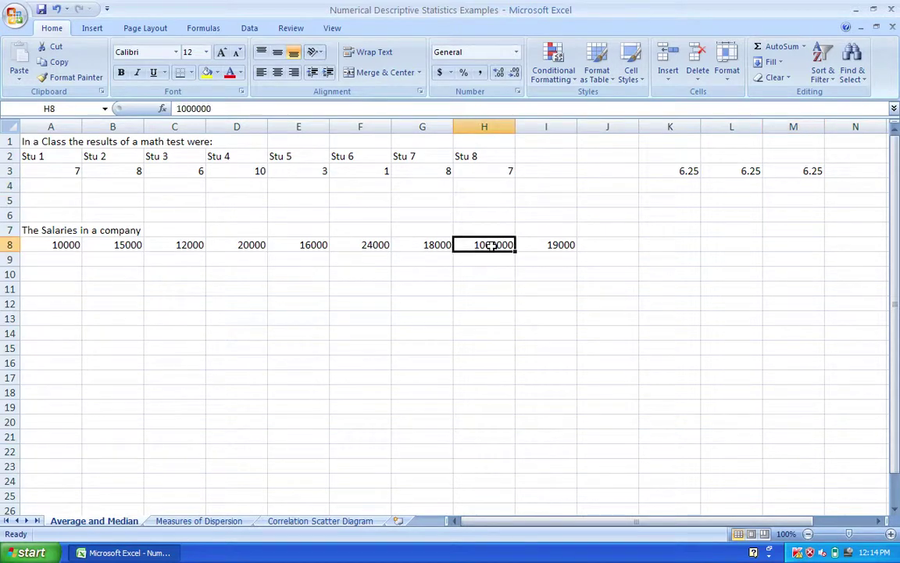
- Enter =AVERAGE(A8:I8) in K8 to average the nine salaries, giving 126000
{"action": "left_click", "coordinate": [669, 249]}
{"action": "type", "text": "=aver"}
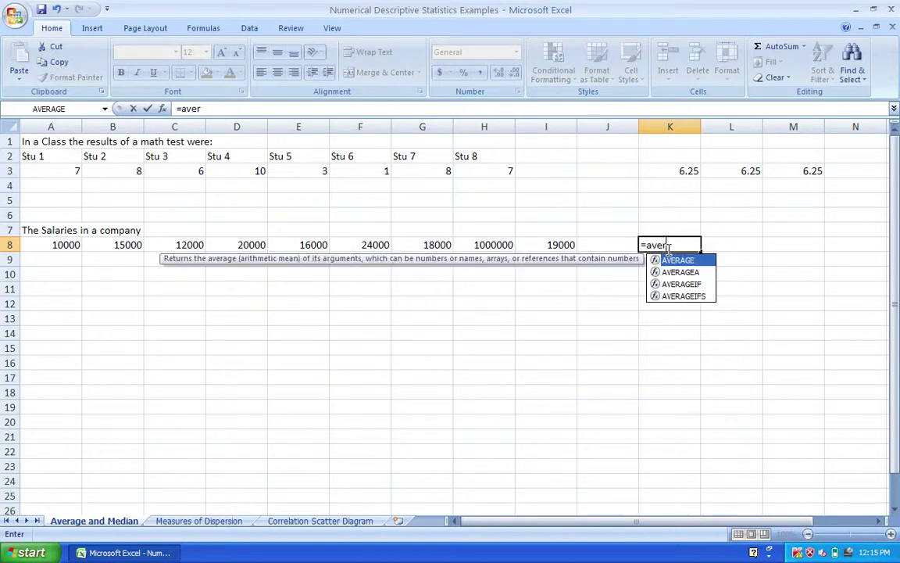
{"action": "double_click", "coordinate": [677, 261]}
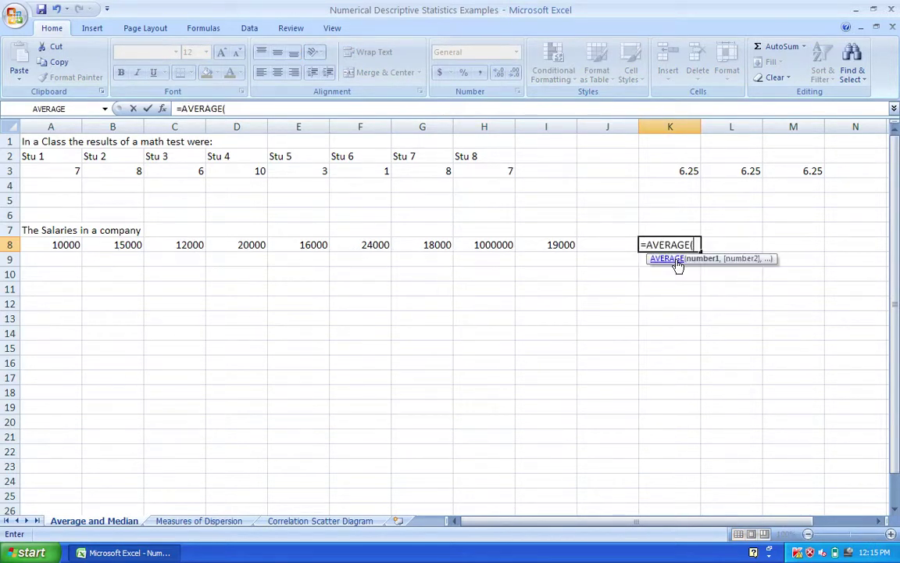
{"action": "left_click_drag", "start_coordinate": [67, 244], "coordinate": [536, 239]}
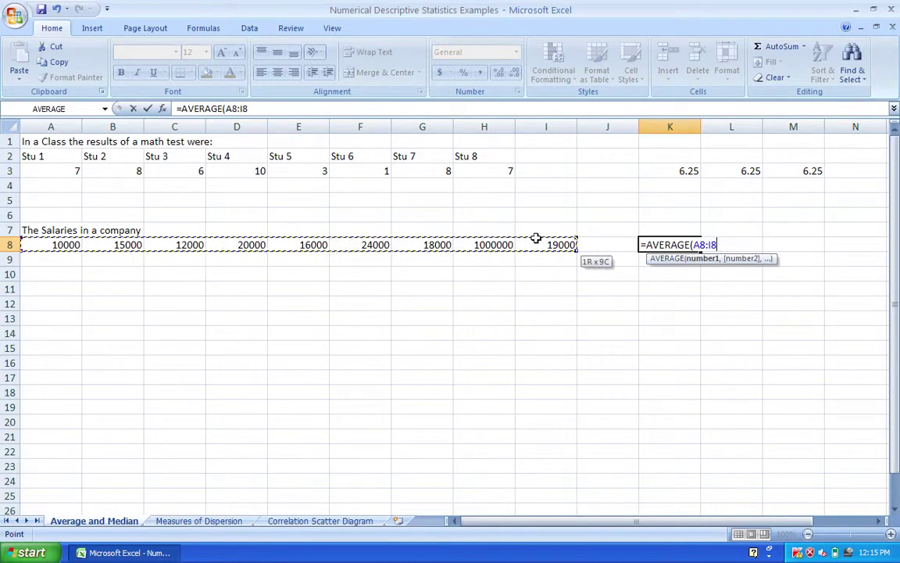
{"action": "key", "text": "Return"}
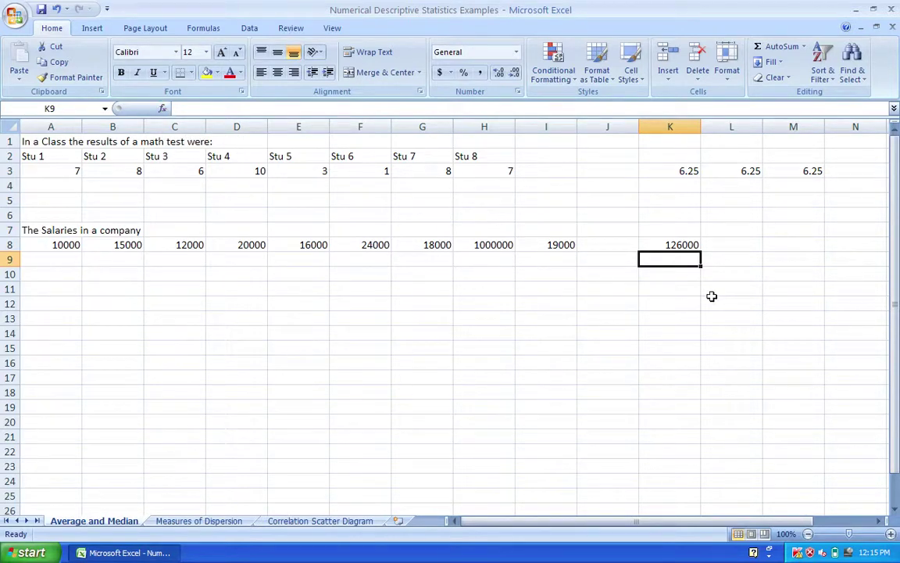
- Enter =MEDIAN(A8:I8) in K9, returning the salary median of 18000
{"action": "type", "text": "="}
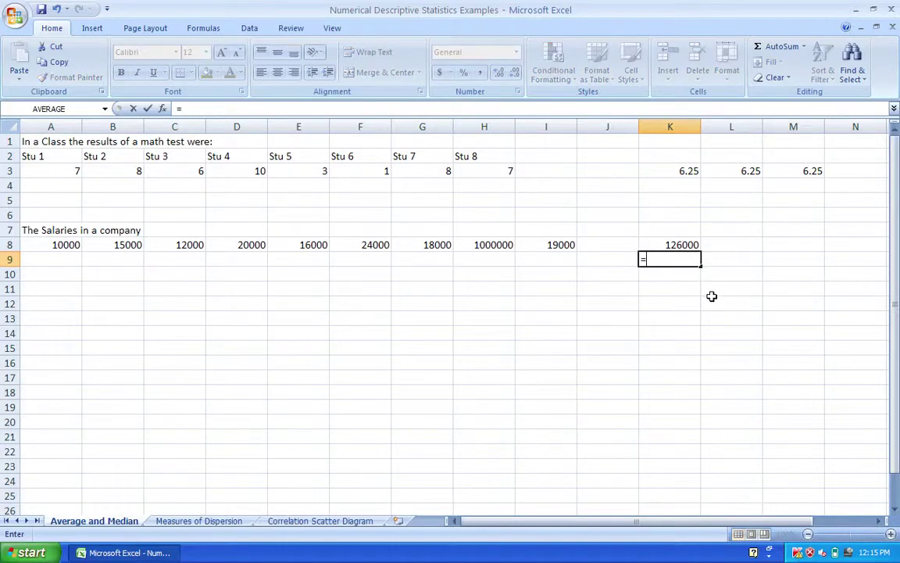
{"action": "type", "text": "me"}
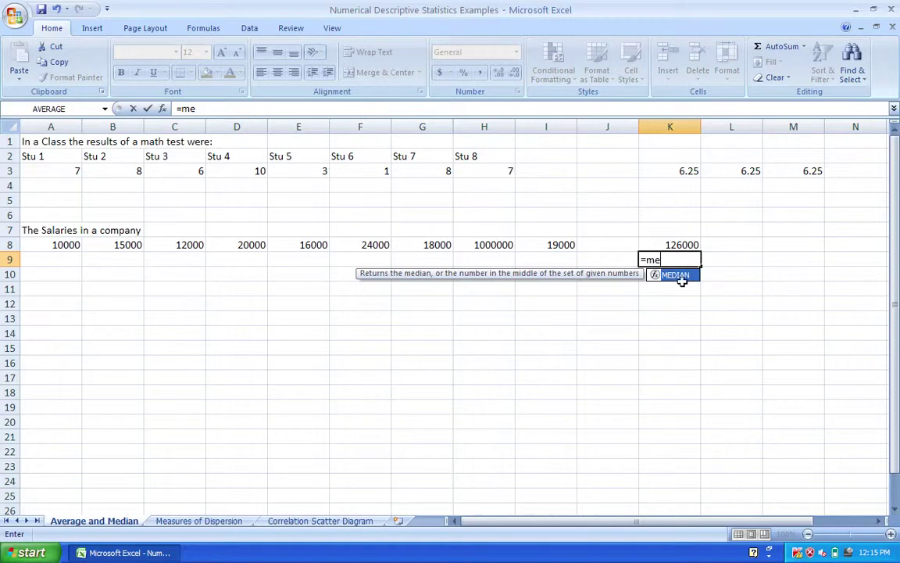
{"action": "double_click", "coordinate": [678, 276]}
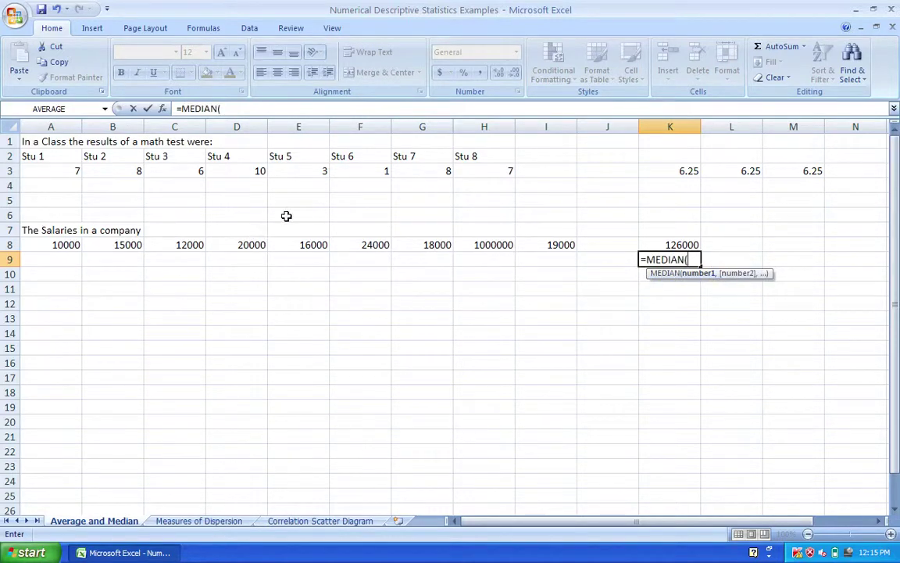
{"action": "left_click_drag", "start_coordinate": [59, 245], "coordinate": [544, 243]}
{"action": "key", "text": "Return"}
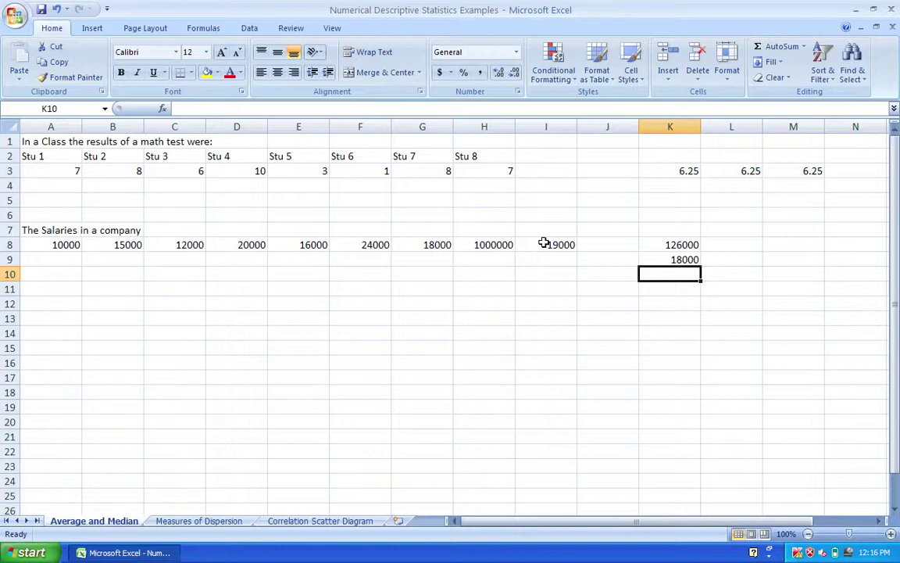
{"action": "type", "text": "="}
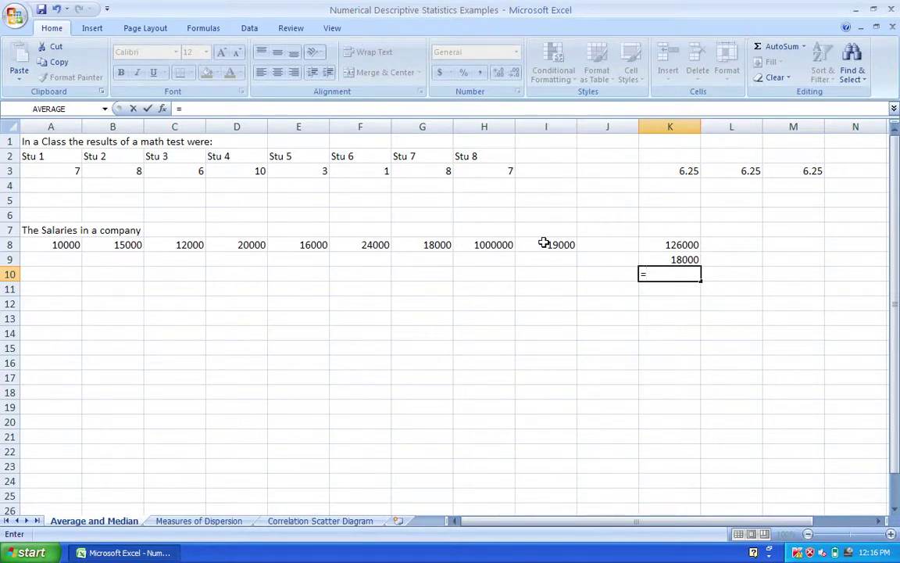
- Enter =GEOMEAN(A8:H8) in K10, returning the geometric mean 25603.2759
{"action": "type", "text": "ge"}
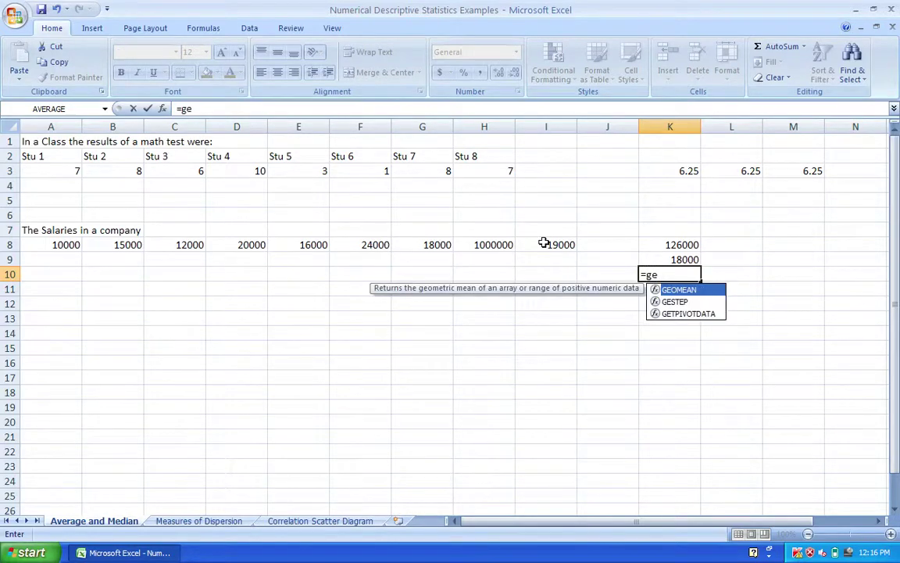
{"action": "double_click", "coordinate": [688, 289]}
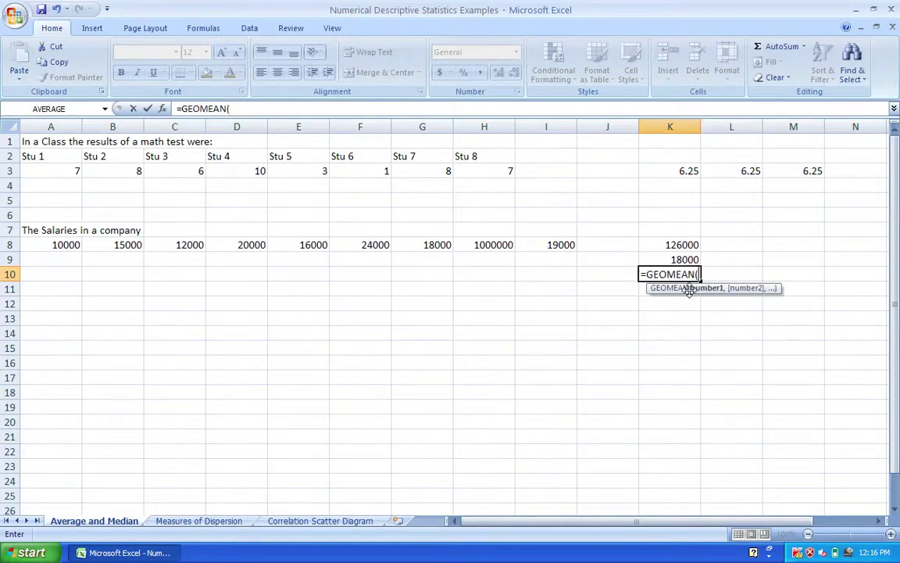
{"action": "left_click_drag", "start_coordinate": [68, 245], "coordinate": [508, 246]}
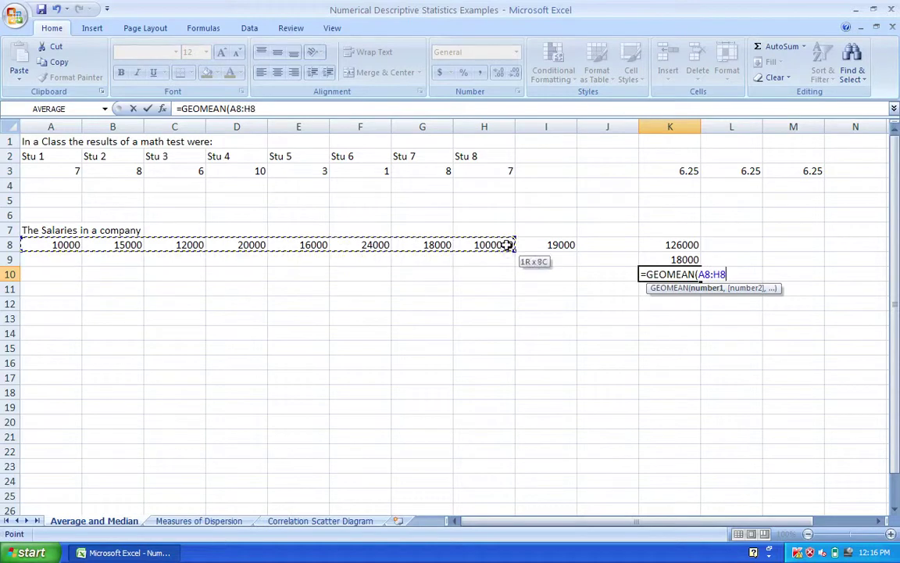
{"action": "key", "text": "Return"}
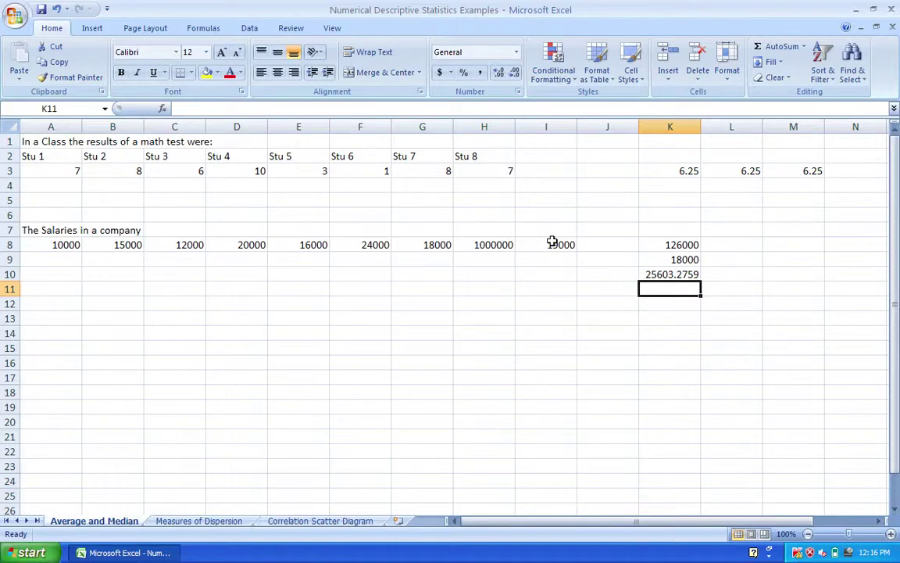
{"action": "type", "text": "="}
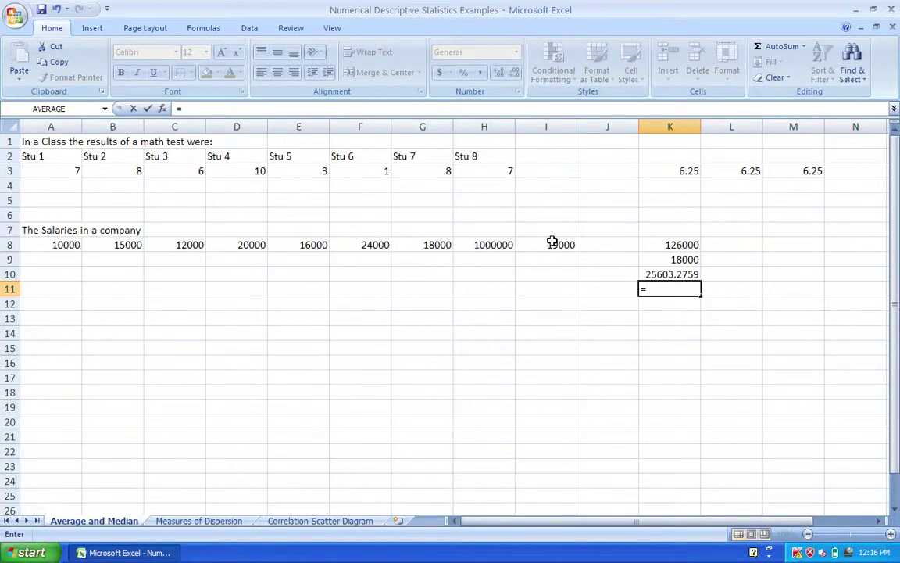
{"action": "type", "text": "h"}
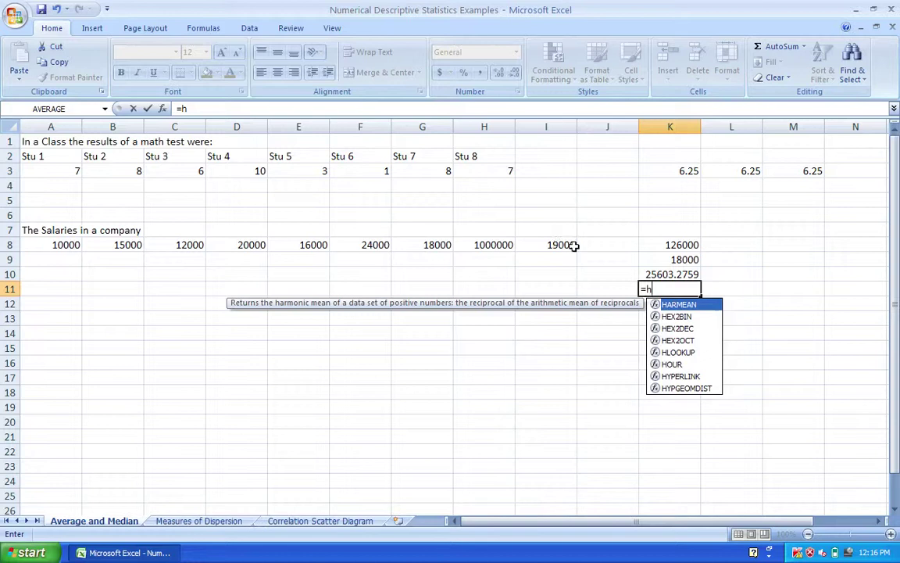
- Enter =HARMEAN(A8:I8) in K11 (17531.7685), then go to the Measures of Dispersion sheet
{"action": "double_click", "coordinate": [694, 305]}
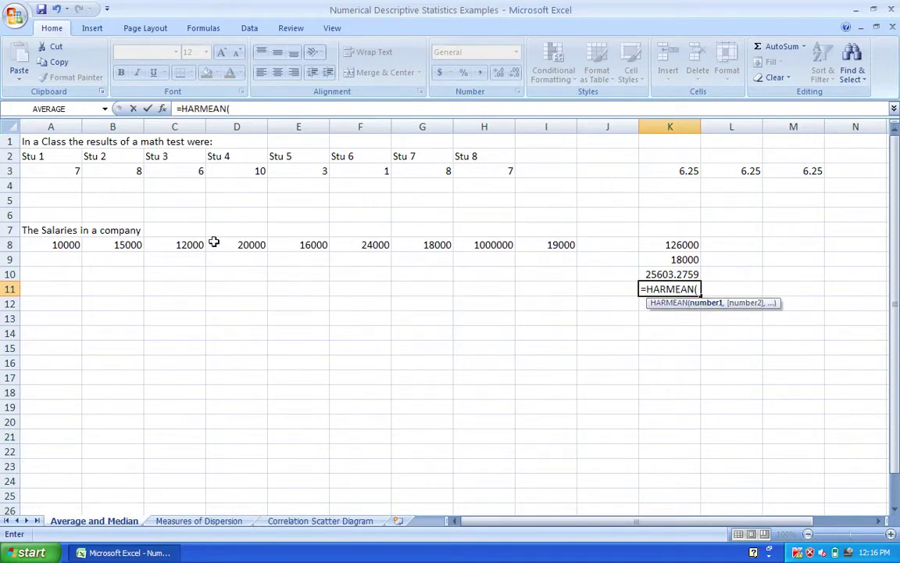
{"action": "left_click_drag", "start_coordinate": [71, 241], "coordinate": [543, 242]}
{"action": "key", "text": "Return"}
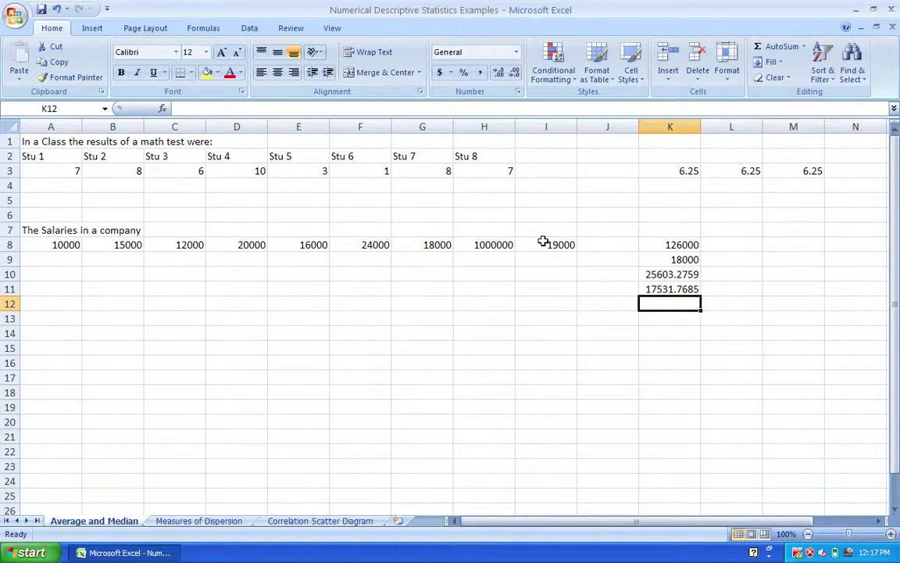
{"action": "left_click", "coordinate": [219, 522]}
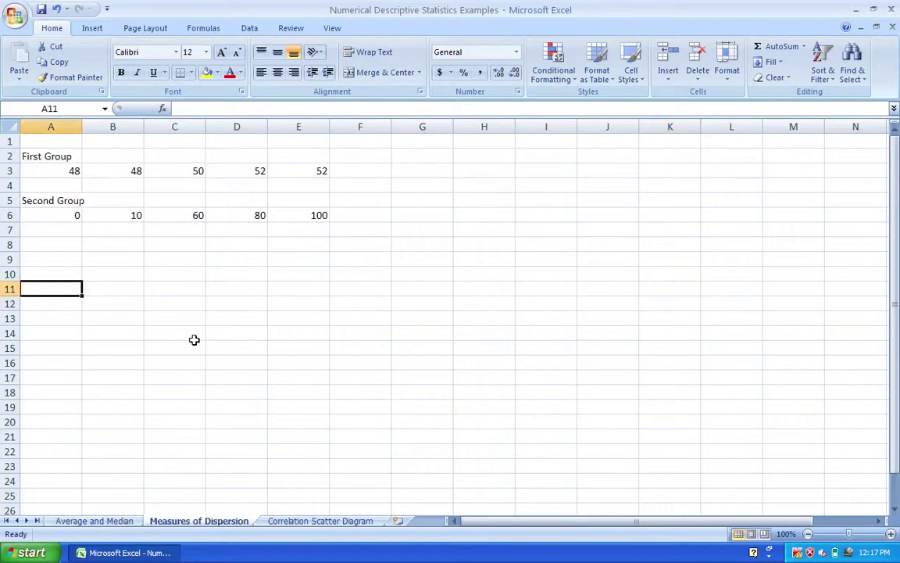
- Enter =AVERAGE(A3:E3) in G3 for the First Group, giving 50
{"action": "left_click", "coordinate": [432, 170]}
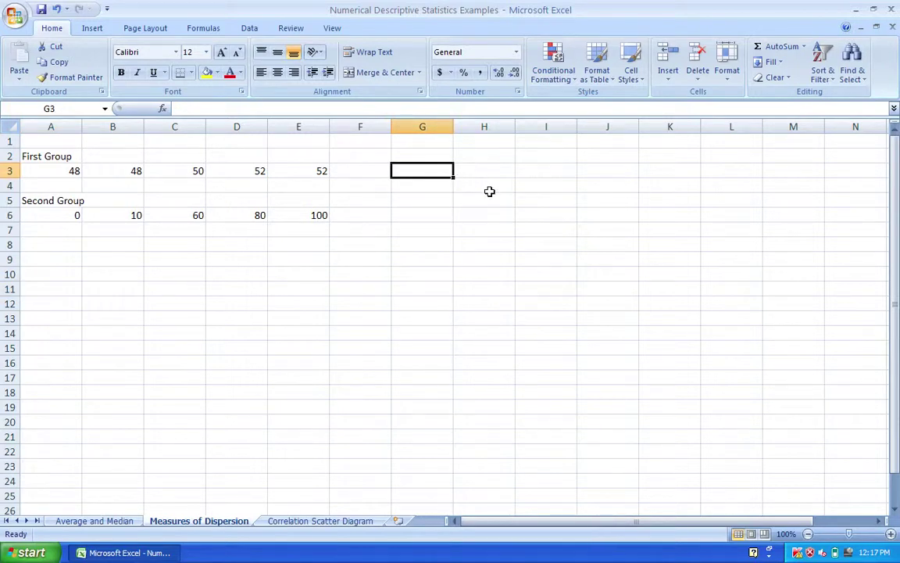
{"action": "type", "text": "=ave"}
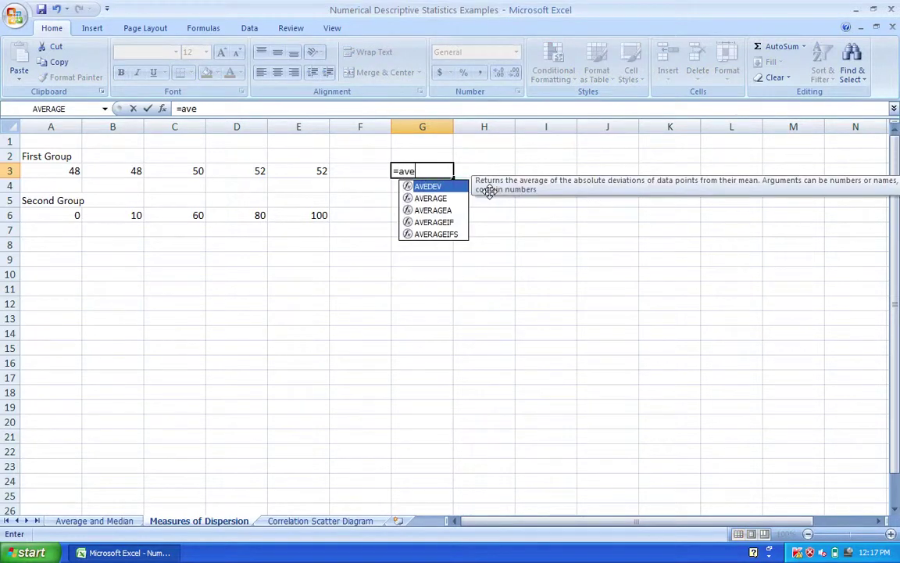
{"action": "double_click", "coordinate": [432, 198]}
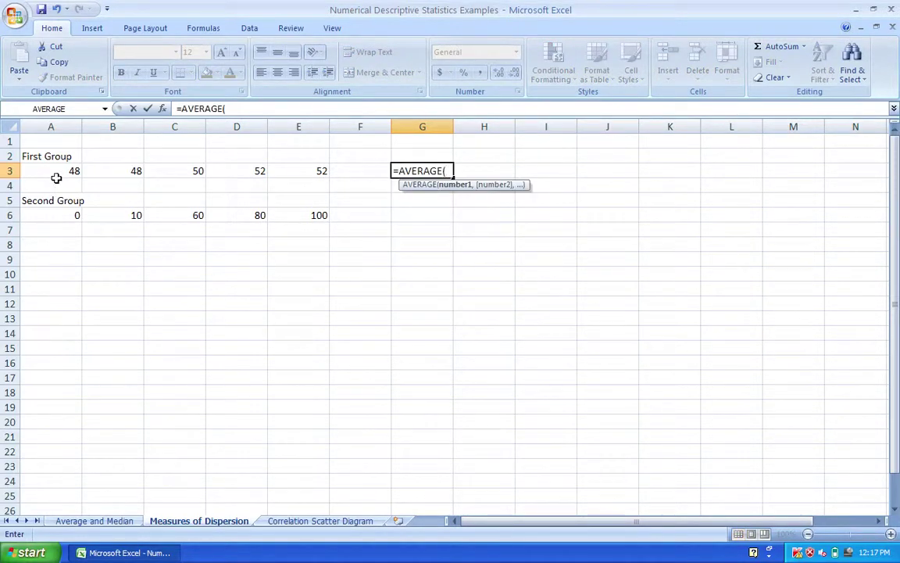
{"action": "left_click_drag", "start_coordinate": [53, 170], "coordinate": [293, 171]}
{"action": "key", "text": "Return"}
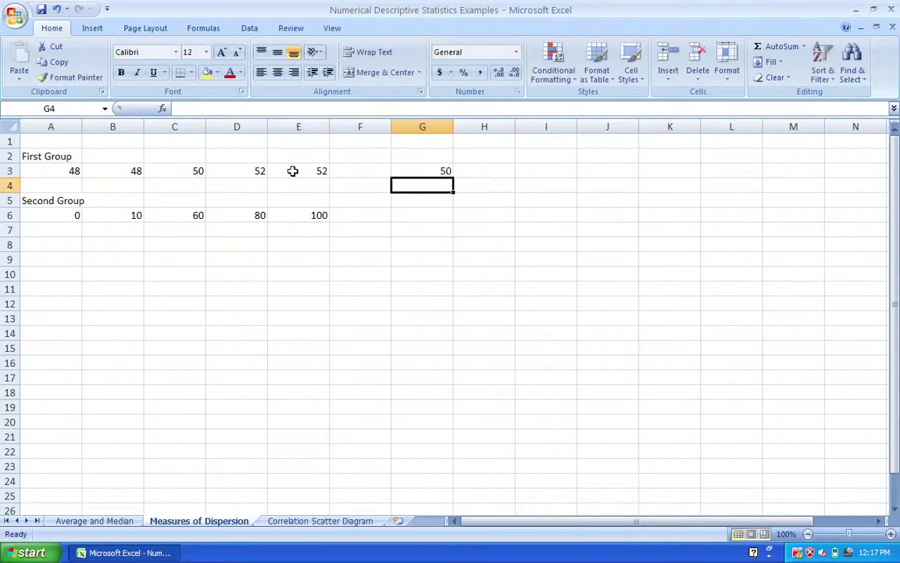
- Enter =AVERAGE(A6:E6) in G6 for the Second Group, also giving 50
{"action": "left_click", "coordinate": [420, 215]}
{"action": "type", "text": "="}
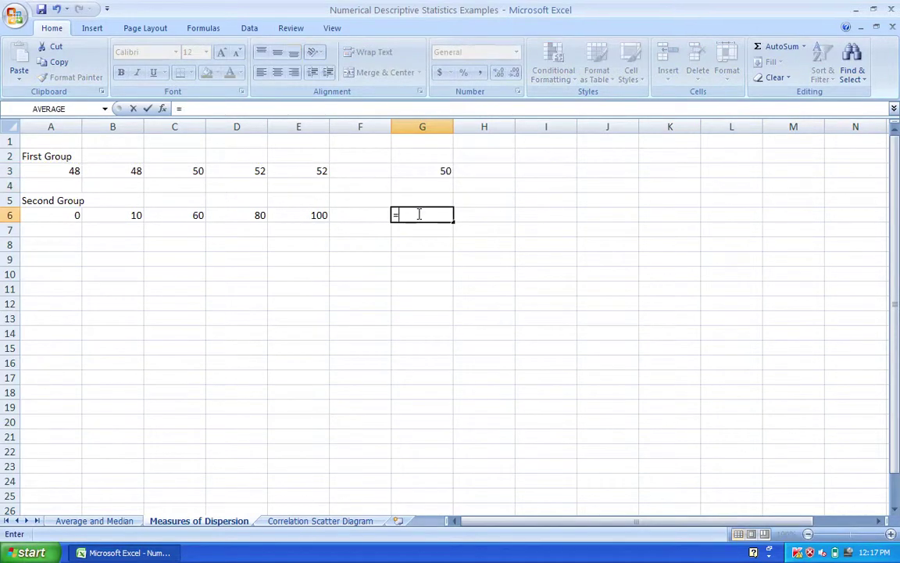
{"action": "type", "text": "aver"}
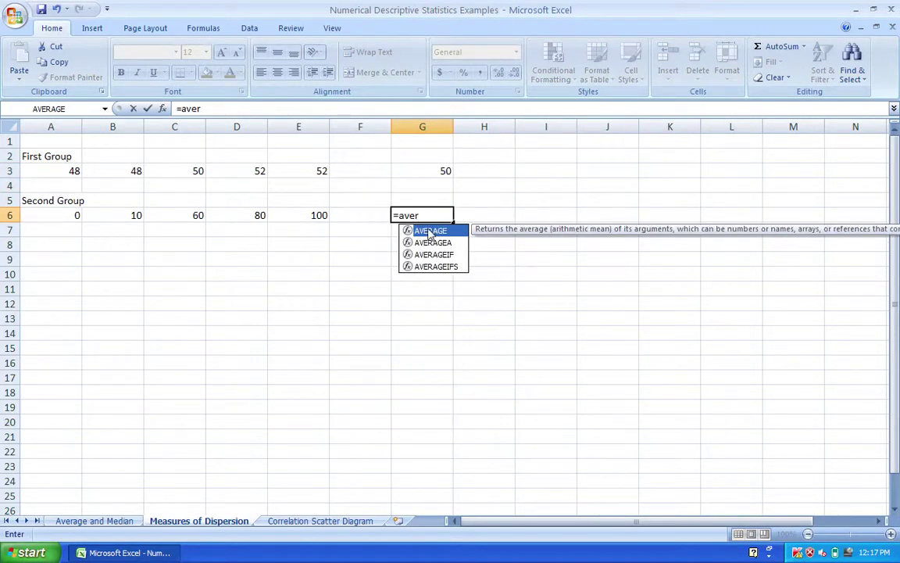
{"action": "double_click", "coordinate": [430, 232]}
{"action": "left_click_drag", "start_coordinate": [62, 218], "coordinate": [298, 217]}
{"action": "key", "text": "Return"}
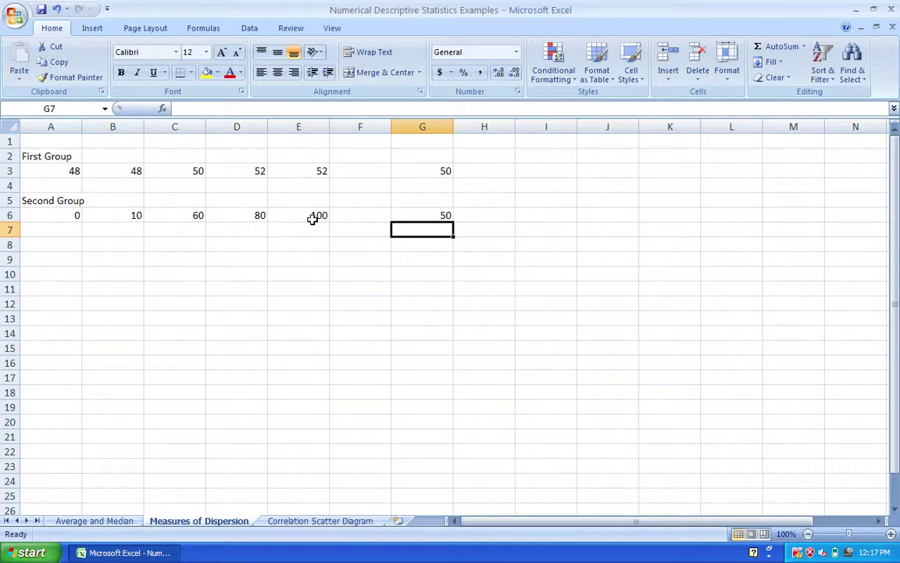
{"action": "left_click", "coordinate": [493, 169]}
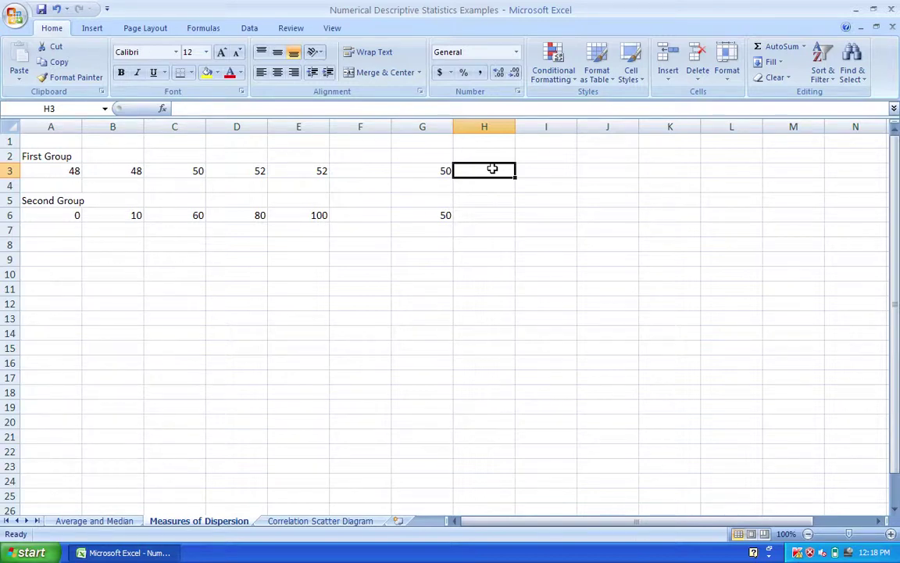
- Enter =MAX(A3:E3)-MIN(A3:E3) in H3, giving the First Group range of 4
{"action": "type", "text": "="}
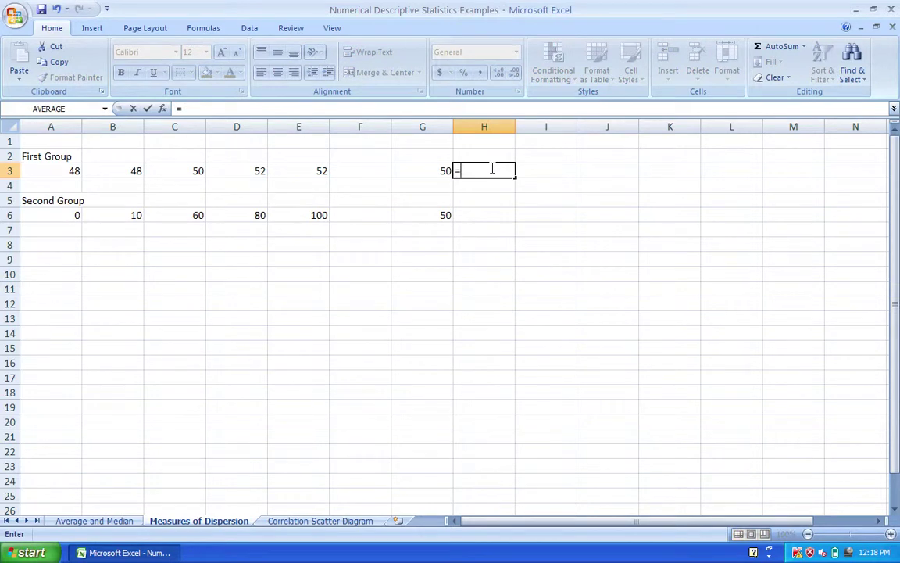
{"action": "type", "text": "max"}
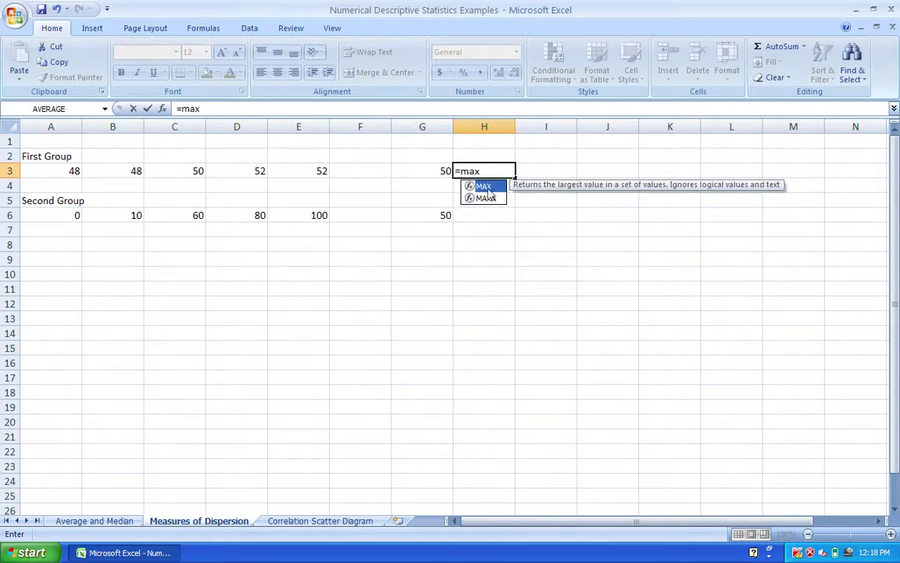
{"action": "double_click", "coordinate": [486, 188]}
{"action": "left_click_drag", "start_coordinate": [63, 170], "coordinate": [302, 173]}
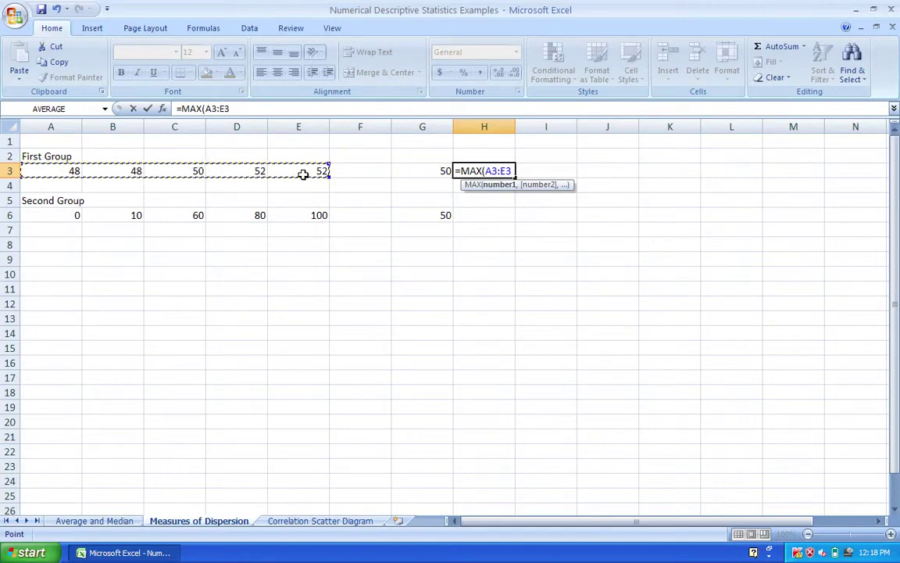
{"action": "type", "text": ")"}
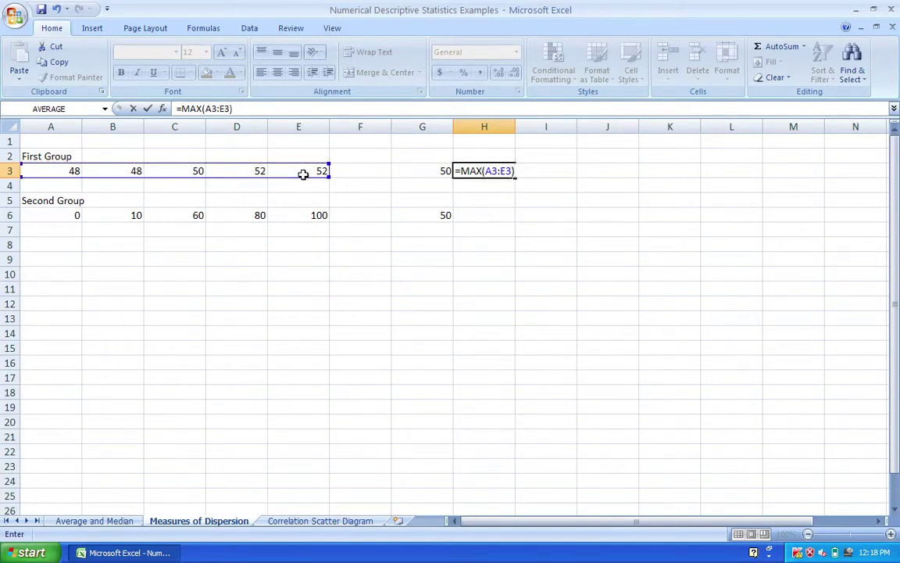
{"action": "type", "text": "-min"}
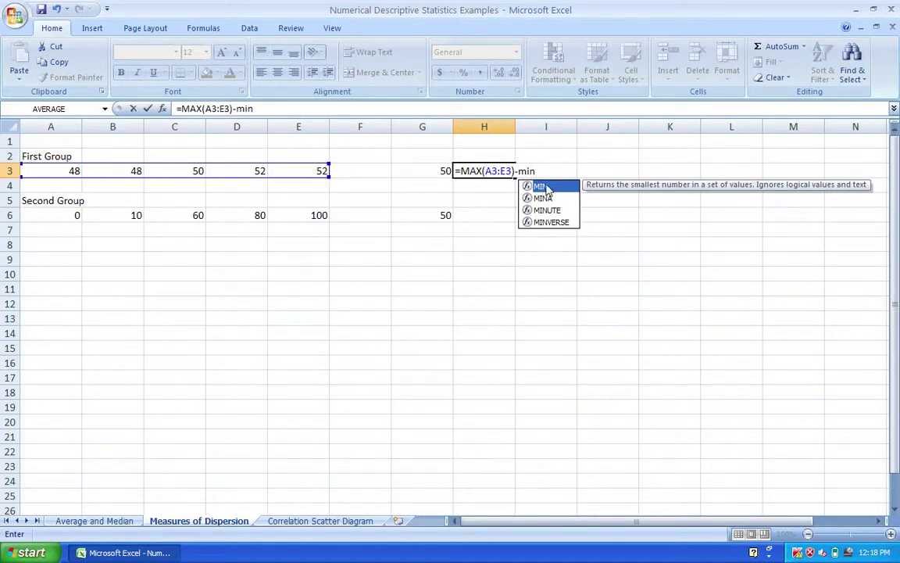
{"action": "double_click", "coordinate": [548, 188]}
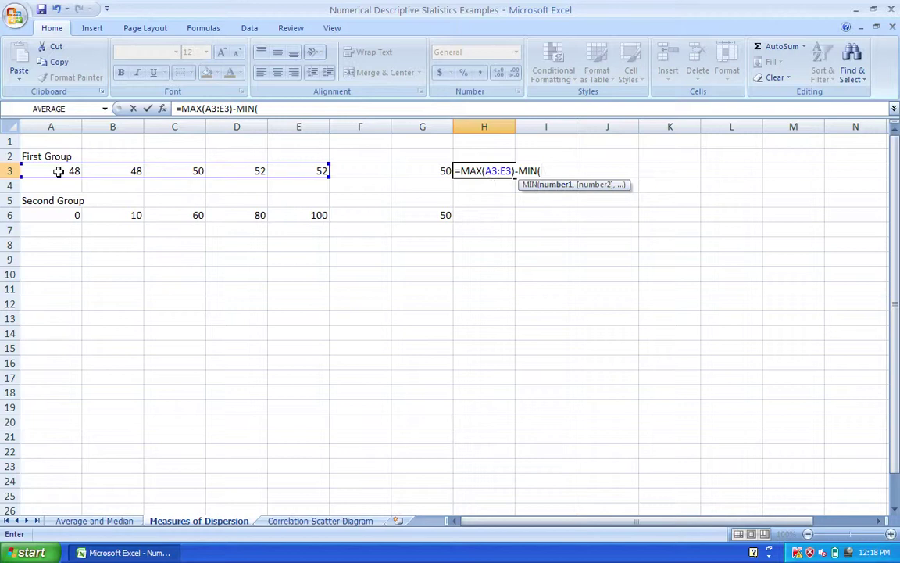
{"action": "left_click_drag", "start_coordinate": [40, 169], "coordinate": [290, 170]}
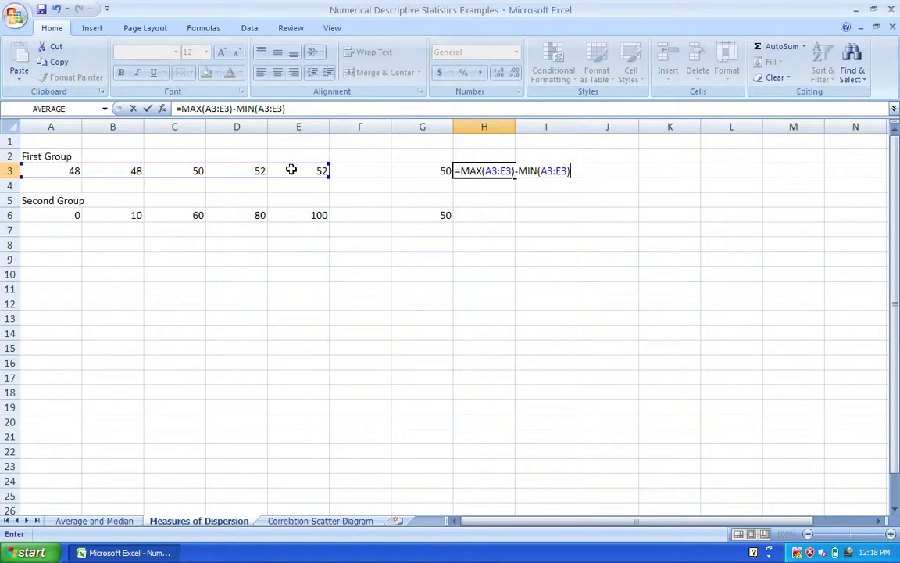
{"action": "key", "text": "Return"}
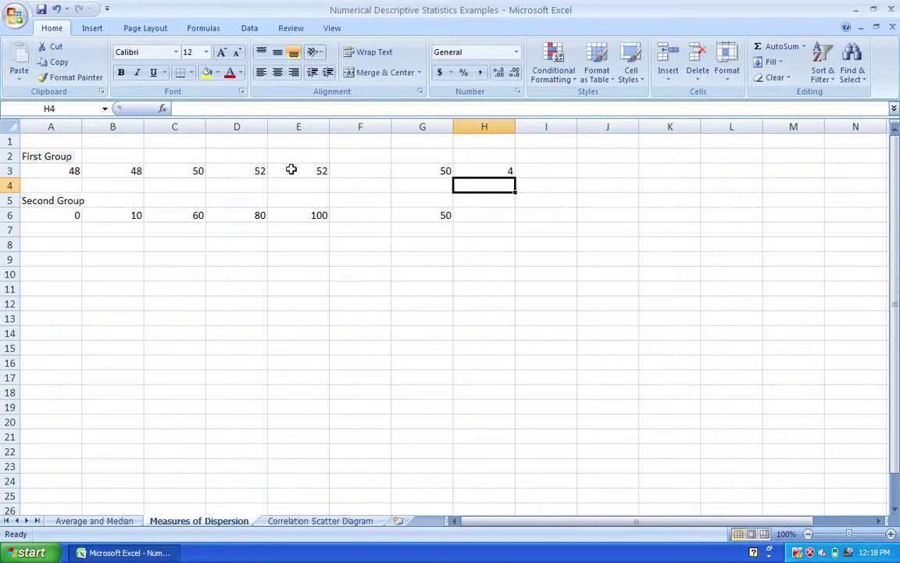
{"action": "left_click", "coordinate": [499, 216]}
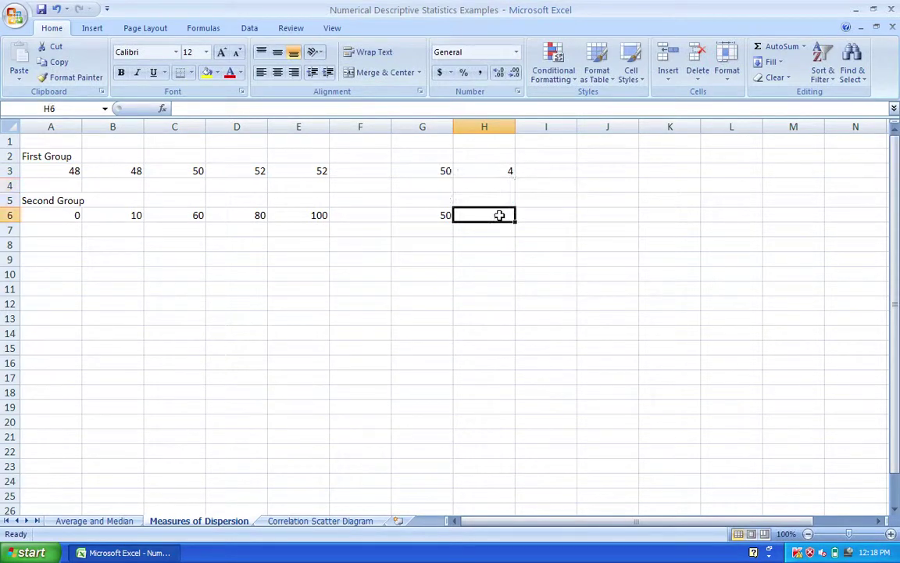
{"action": "type", "text": "="}
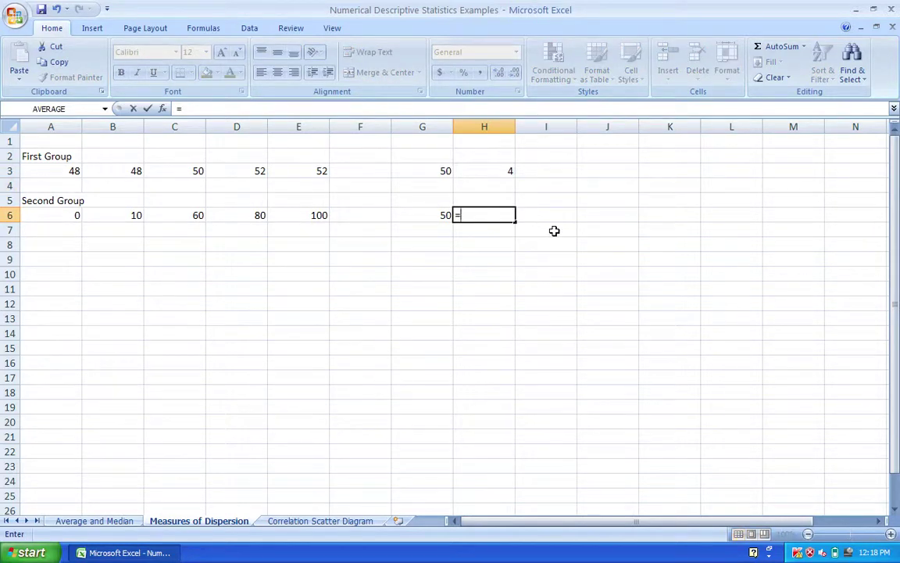
{"action": "type", "text": "max"}
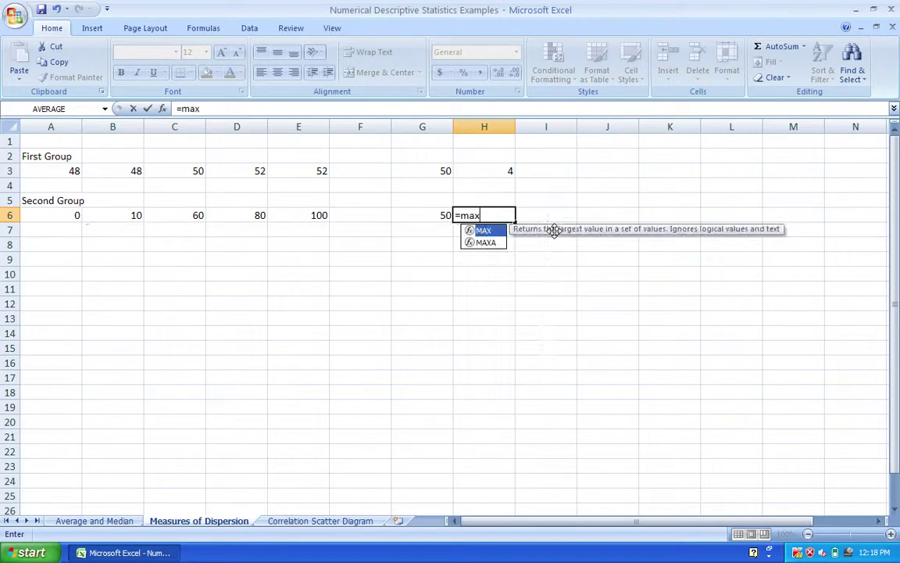
- Complete =MAX(A6:E6)-MIN(A6:E6) in H6, giving the Second Group range of 100
{"action": "double_click", "coordinate": [483, 231]}
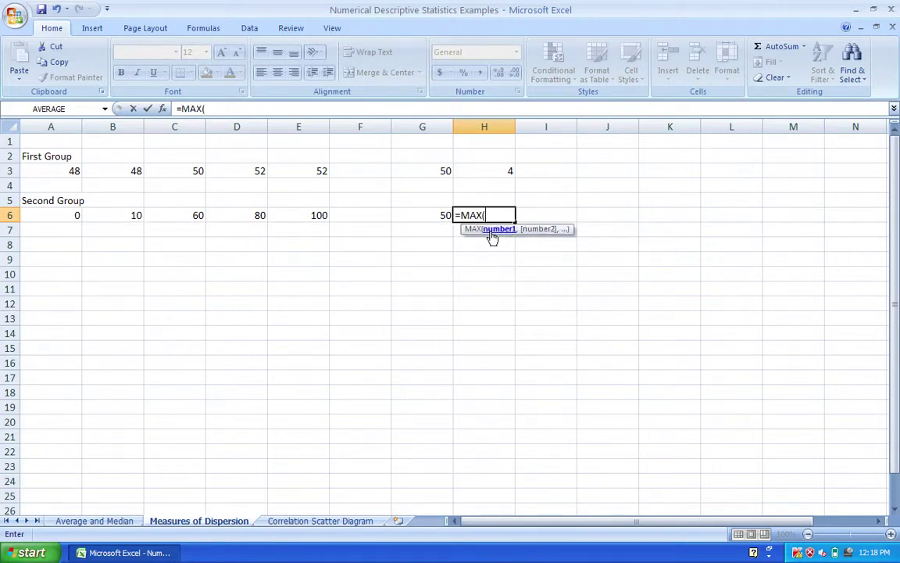
{"action": "left_click_drag", "start_coordinate": [54, 213], "coordinate": [303, 214]}
{"action": "type", "text": ")-"}
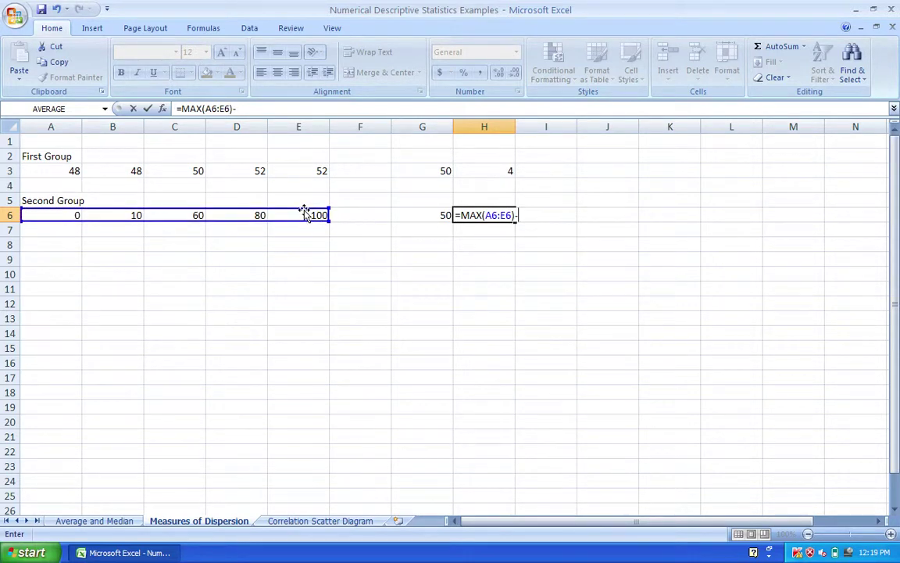
{"action": "type", "text": "min"}
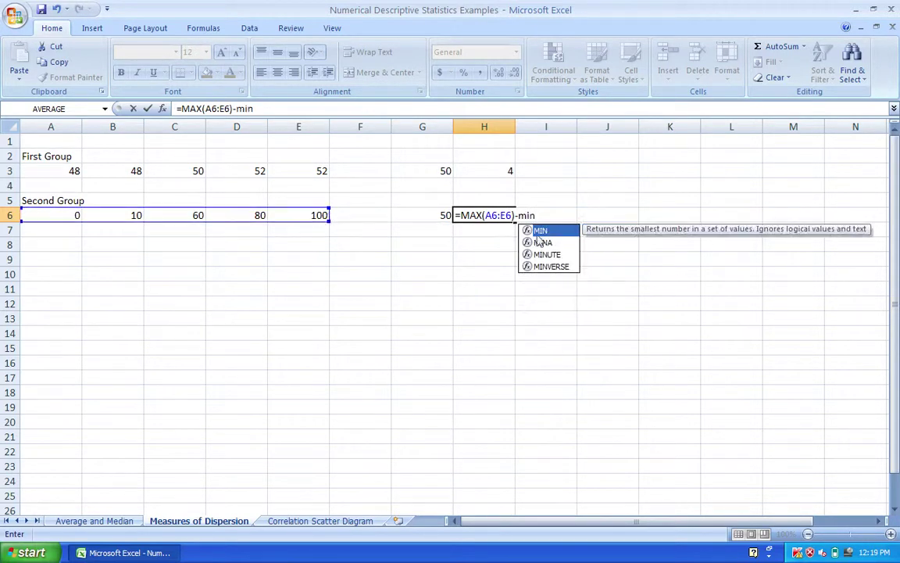
{"action": "key", "text": "Tab"}
{"action": "left_click_drag", "start_coordinate": [30, 212], "coordinate": [310, 214]}
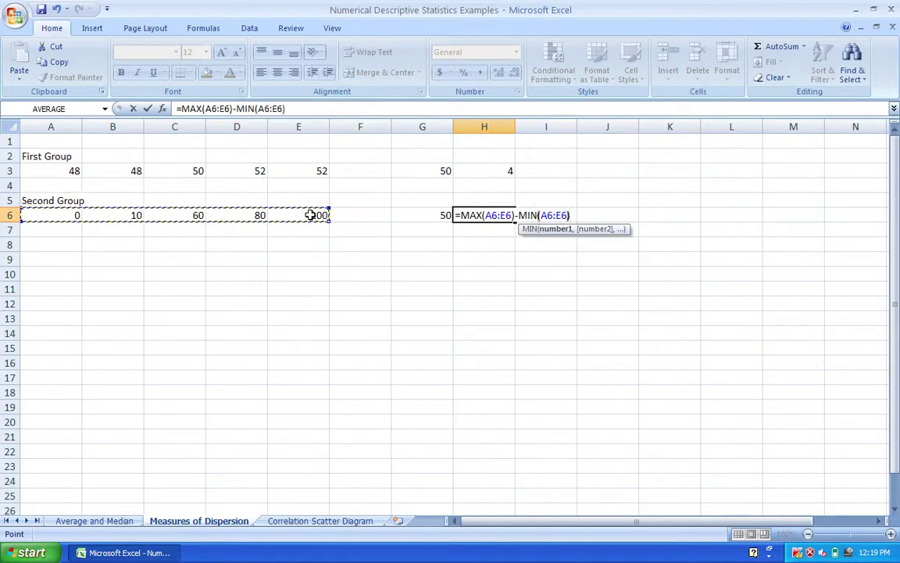
{"action": "key", "text": "Return"}
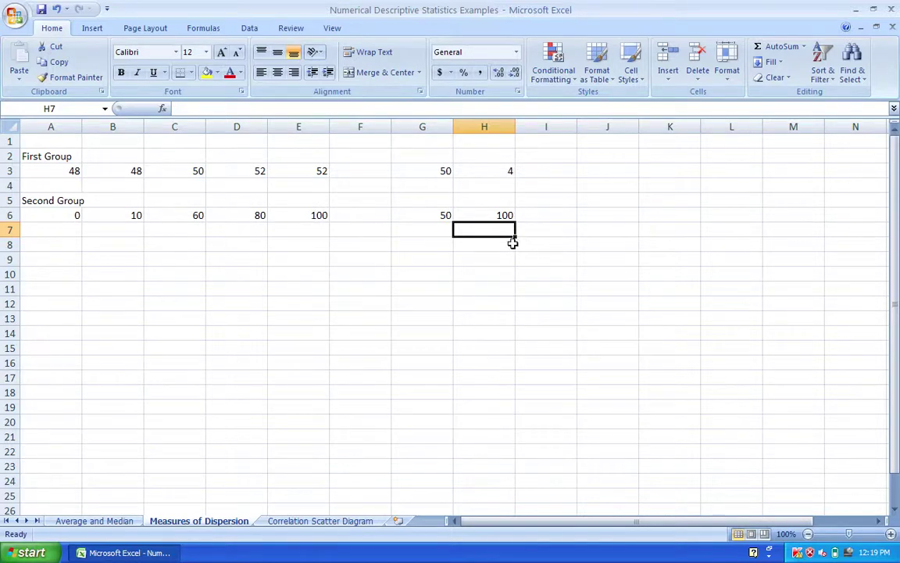
{"action": "left_click", "coordinate": [560, 172]}
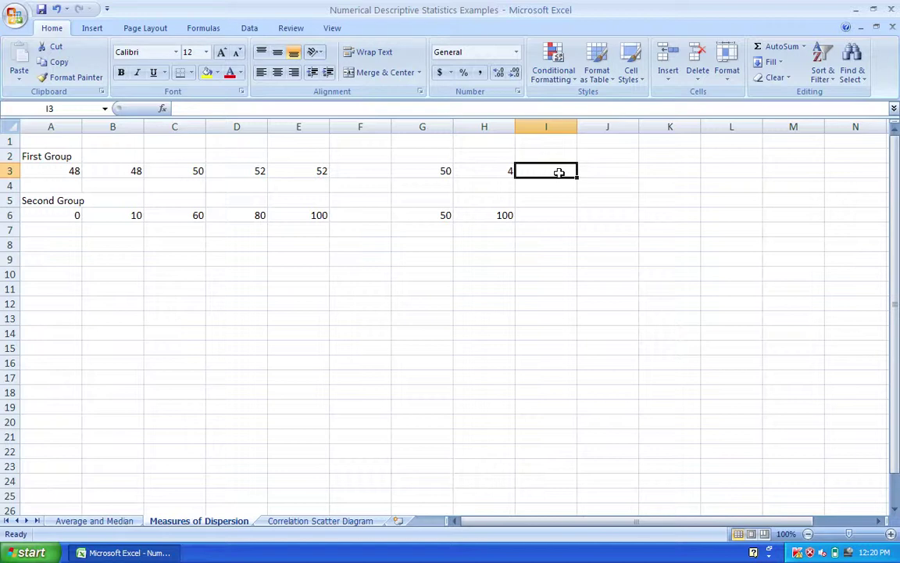
- Enter a VAR formula over A3:E3 in I3 for the First Group
{"action": "type", "text": "="}
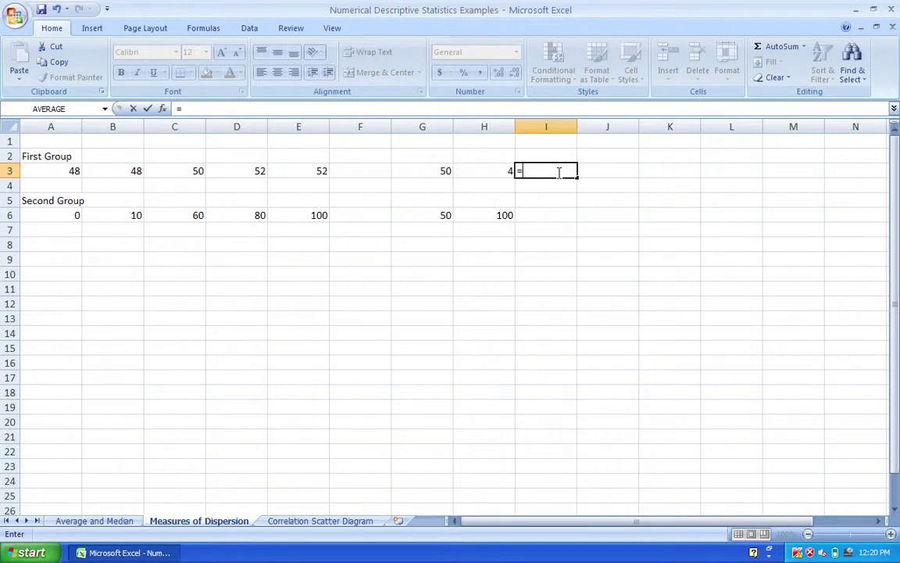
{"action": "type", "text": "var"}
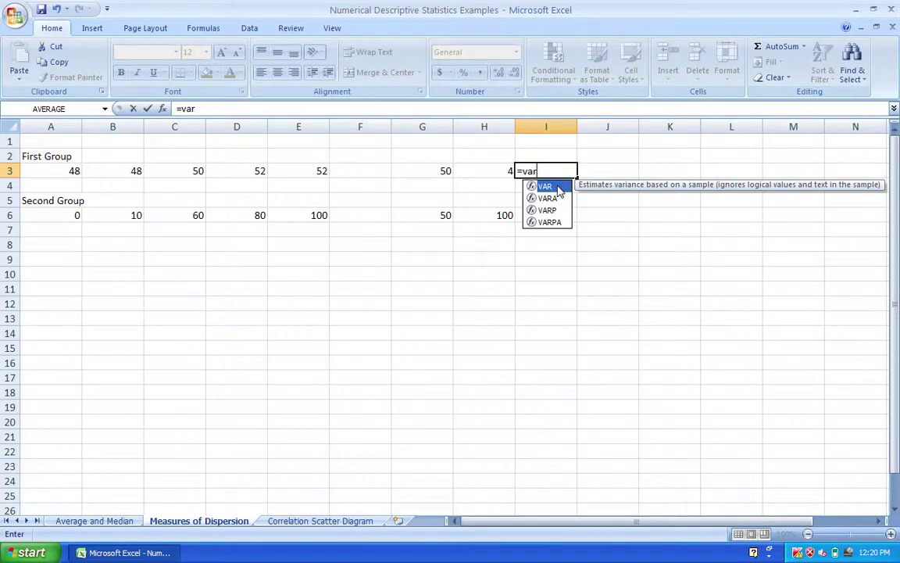
{"action": "left_click", "coordinate": [551, 211]}
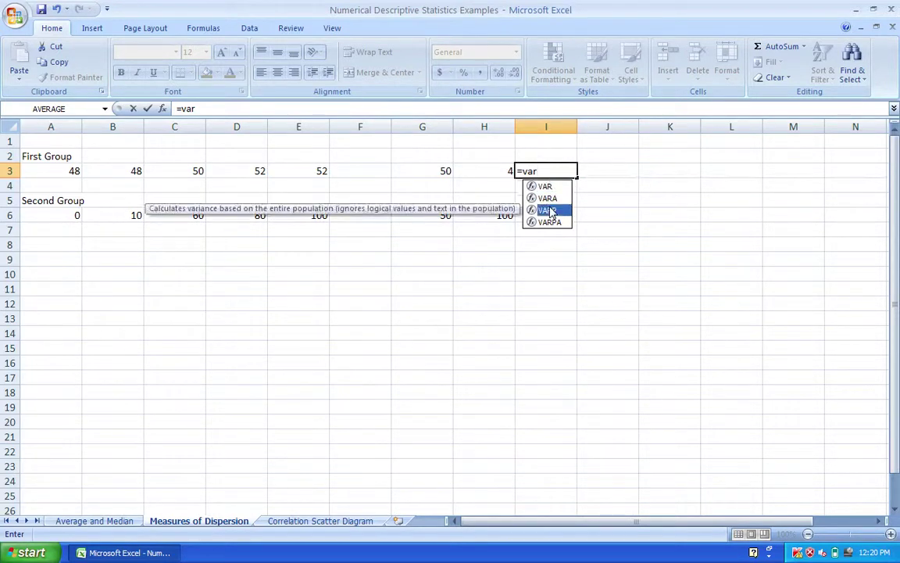
{"action": "double_click", "coordinate": [547, 188]}
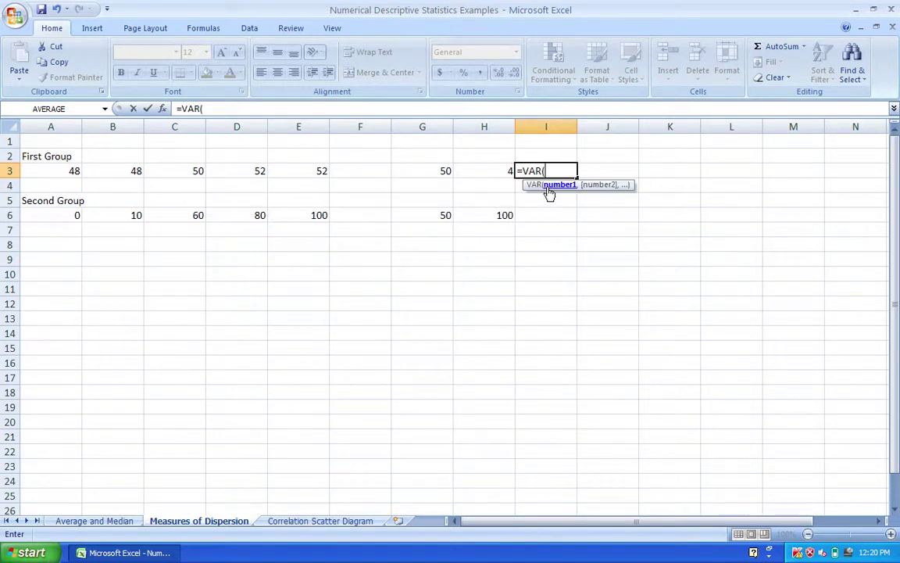
{"action": "left_click_drag", "start_coordinate": [67, 172], "coordinate": [307, 170]}
{"action": "key", "text": "Return"}
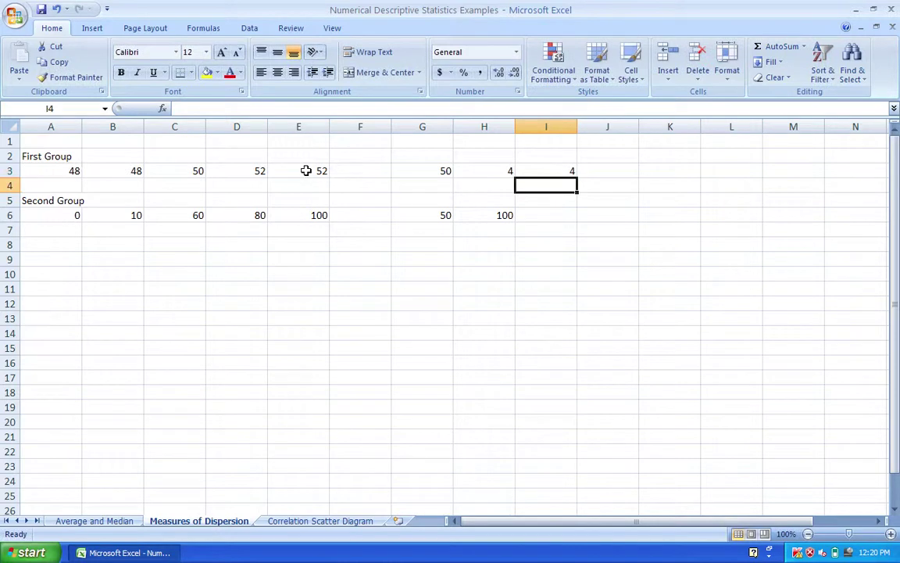
- Start a variance formula in I6, then abandon it unfinished
{"action": "left_click", "coordinate": [555, 218]}
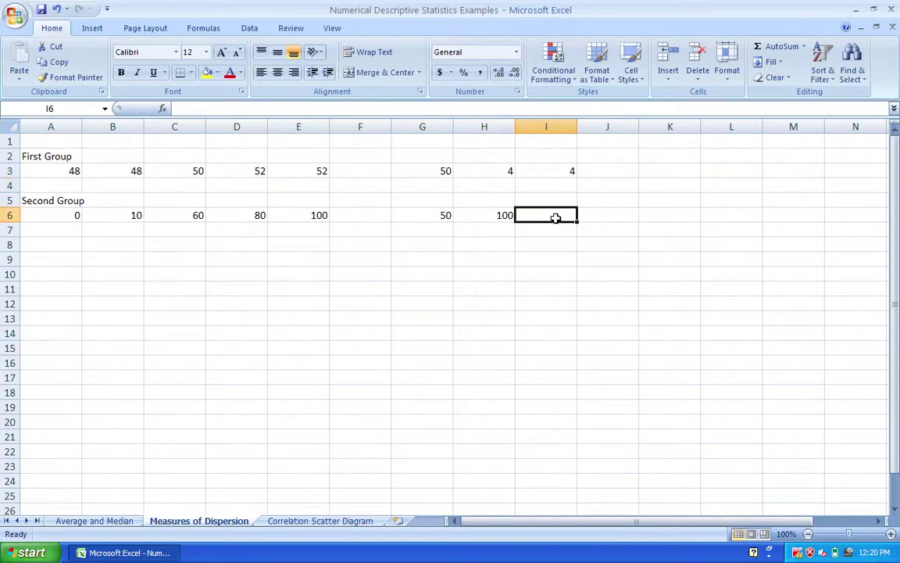
{"action": "type", "text": "="}
{"action": "key", "text": "Escape"}
{"action": "type", "text": "="}
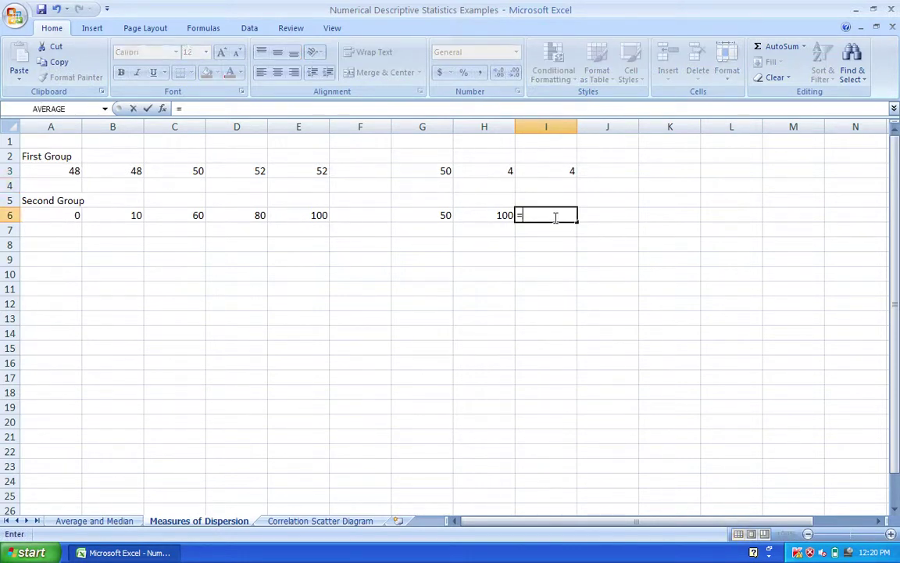
{"action": "type", "text": "var"}
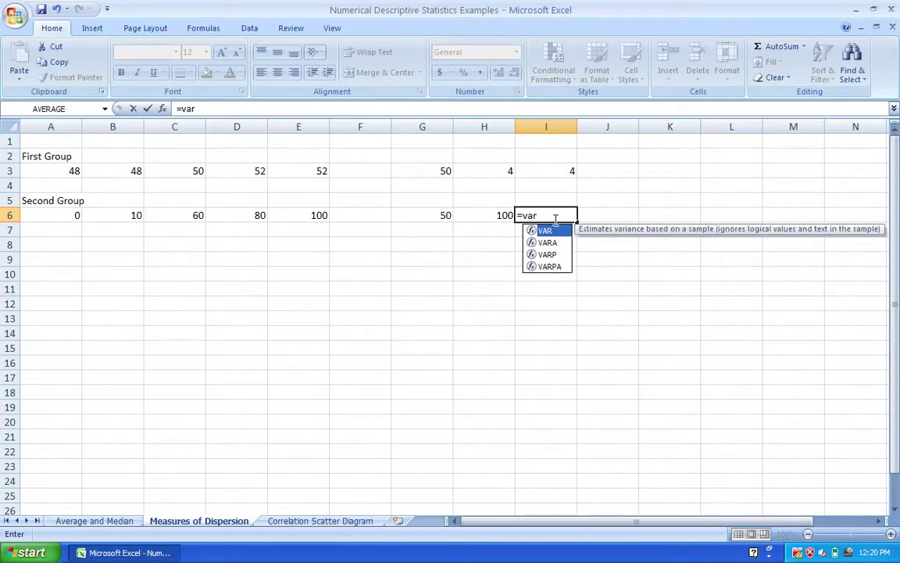
{"action": "double_click", "coordinate": [548, 231]}
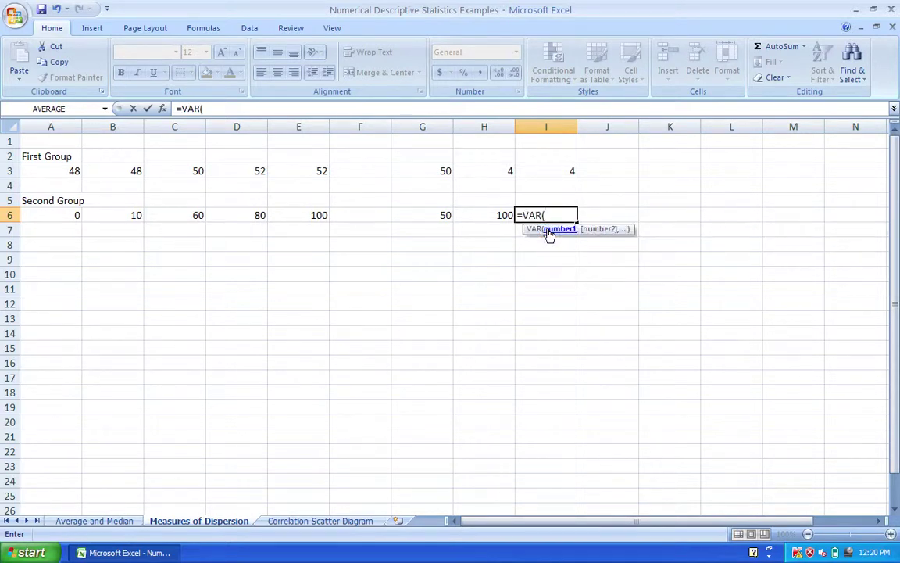
{"action": "left_click", "coordinate": [569, 173]}
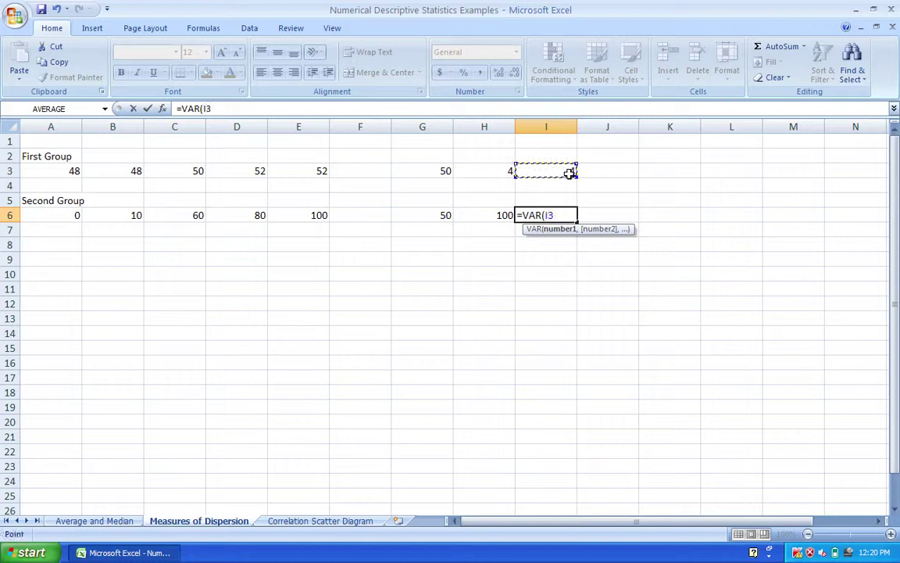
{"action": "key", "text": "Escape"}
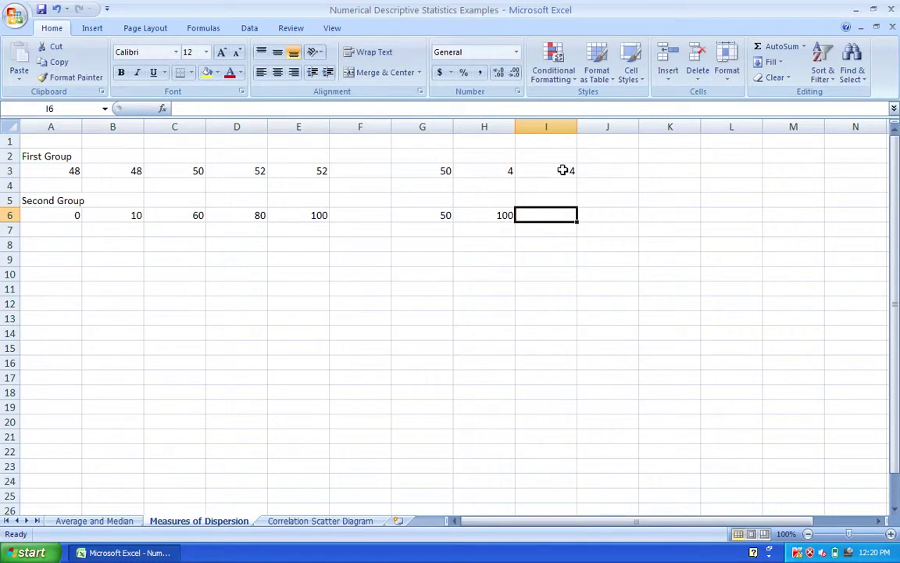
- Replace I3's VAR formula with =VARP(A3:E3), giving 3.2
{"action": "left_click", "coordinate": [563, 171]}
{"action": "key", "text": "F2"}
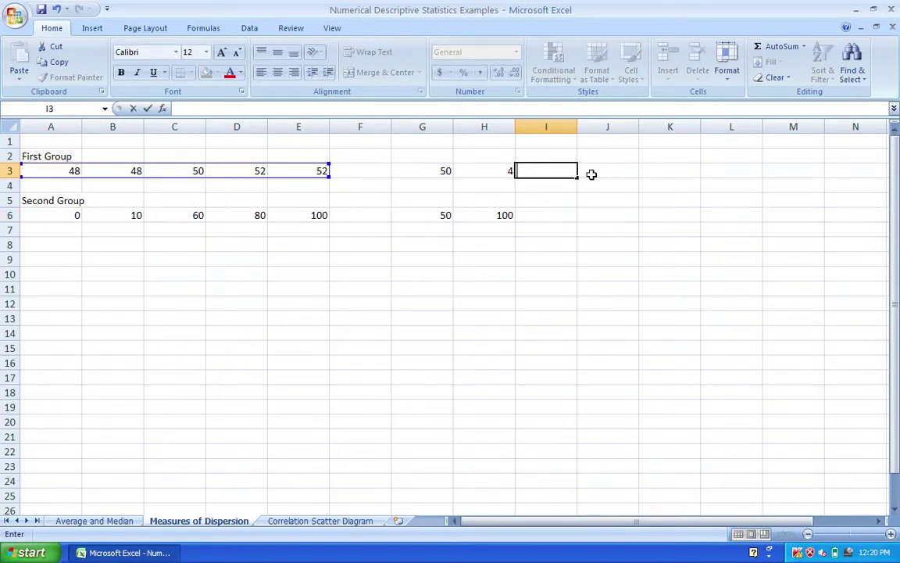
{"action": "key", "text": "Escape"}
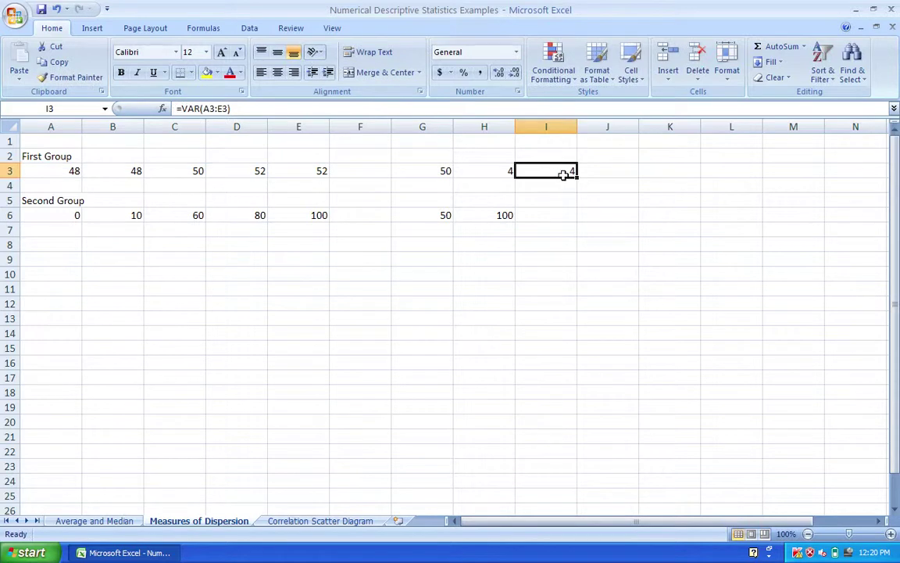
{"action": "key", "text": "BackSpace"}
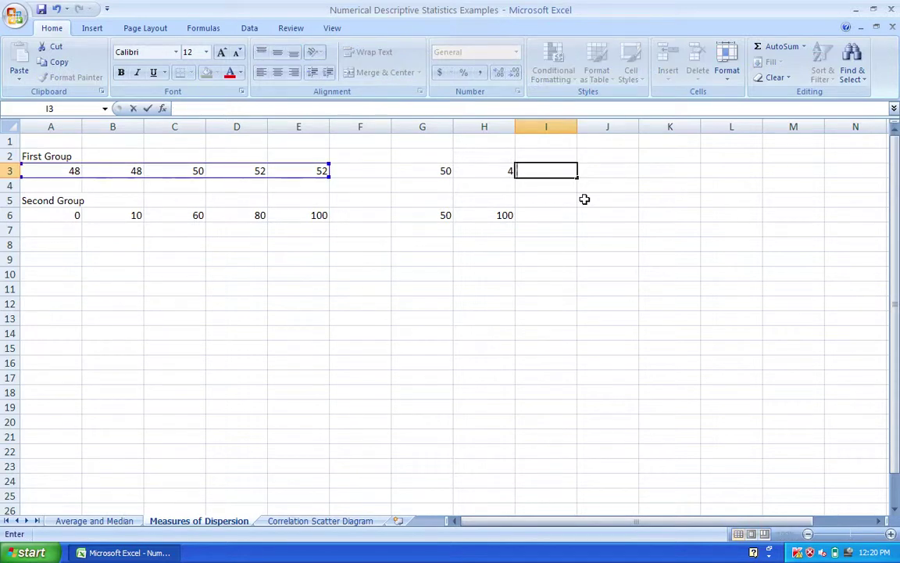
{"action": "key", "text": "Escape"}
{"action": "right_click", "coordinate": [568, 173]}
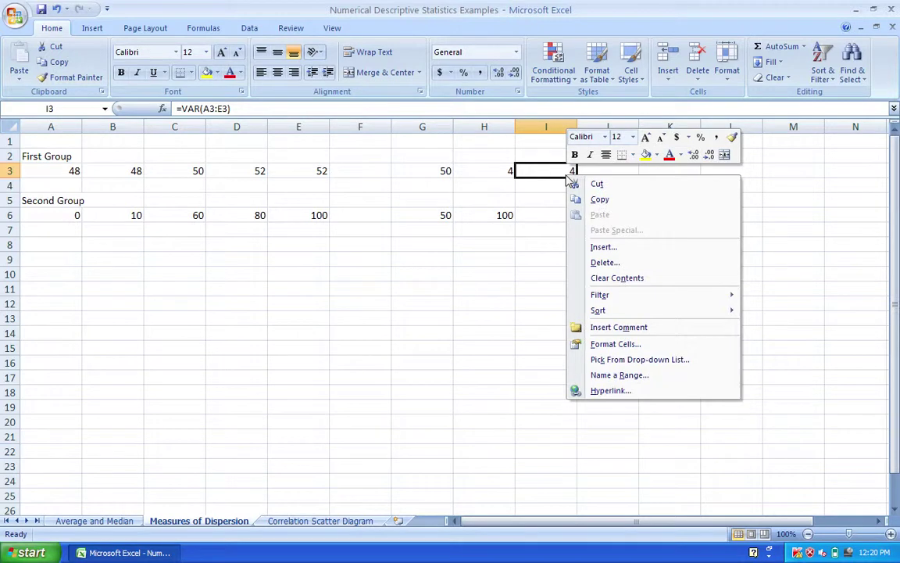
{"action": "left_click", "coordinate": [617, 278]}
{"action": "type", "text": "=var"}
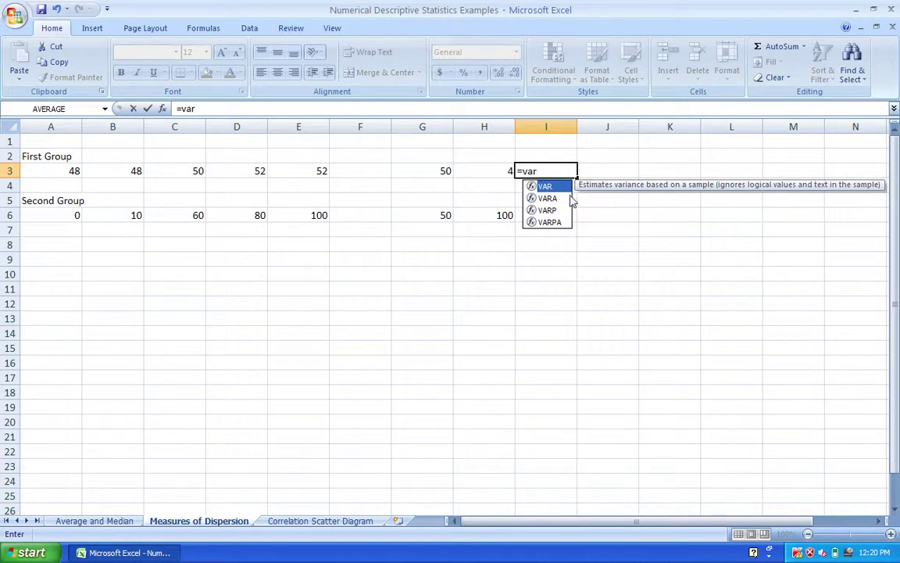
{"action": "double_click", "coordinate": [547, 211]}
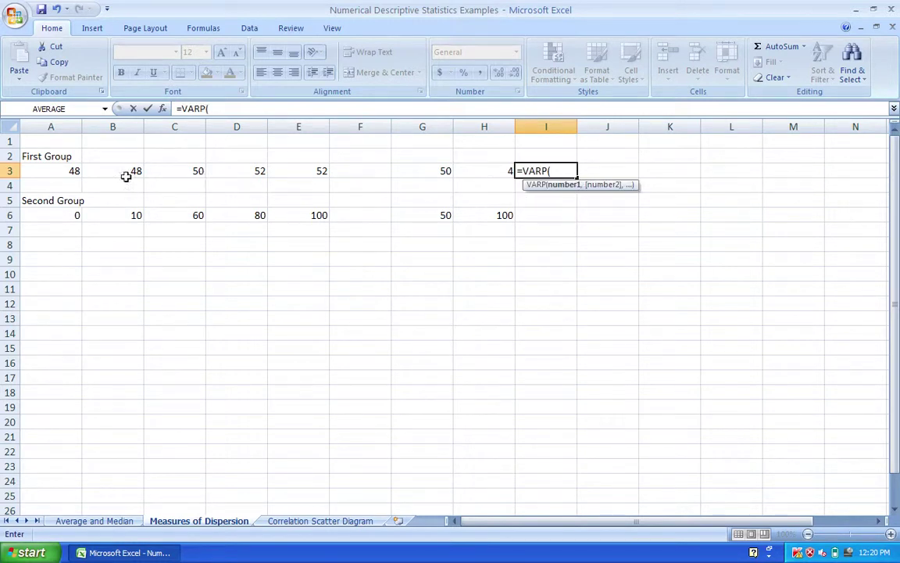
{"action": "left_click_drag", "start_coordinate": [66, 170], "coordinate": [303, 171]}
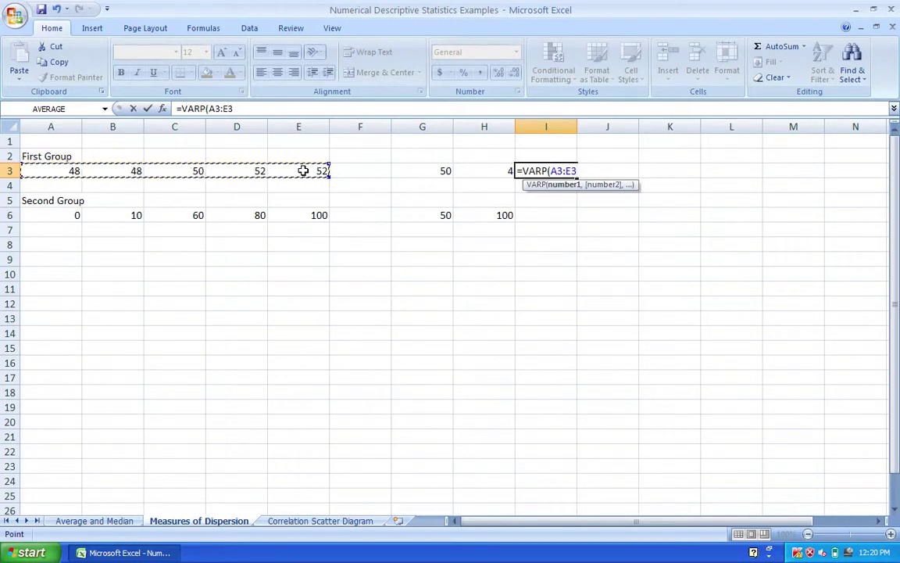
{"action": "key", "text": "Return"}
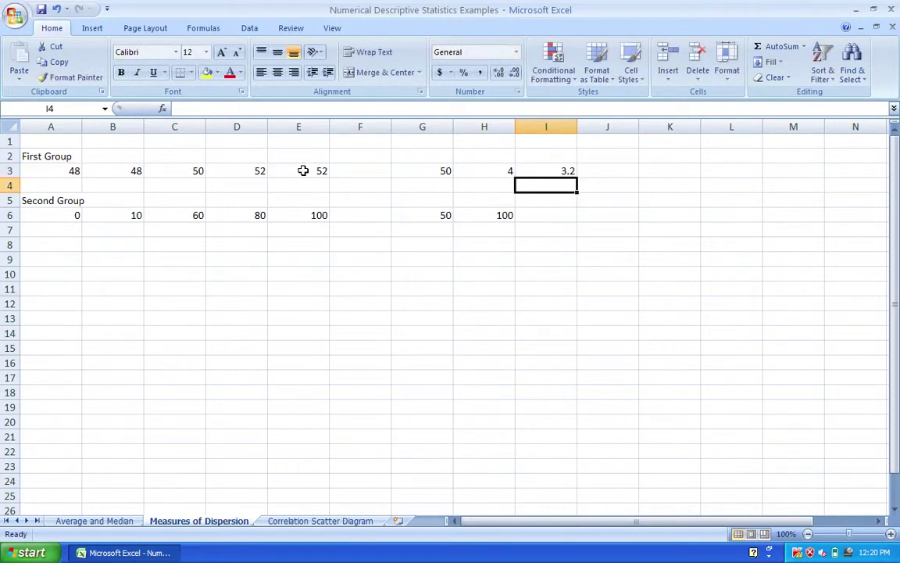
- Enter =VARP(A6:E6) in I6 for the Second Group's population variance
{"action": "left_click", "coordinate": [550, 215]}
{"action": "type", "text": "=v"}
{"action": "key", "text": "BackSpace"}
{"action": "type", "text": "var"}
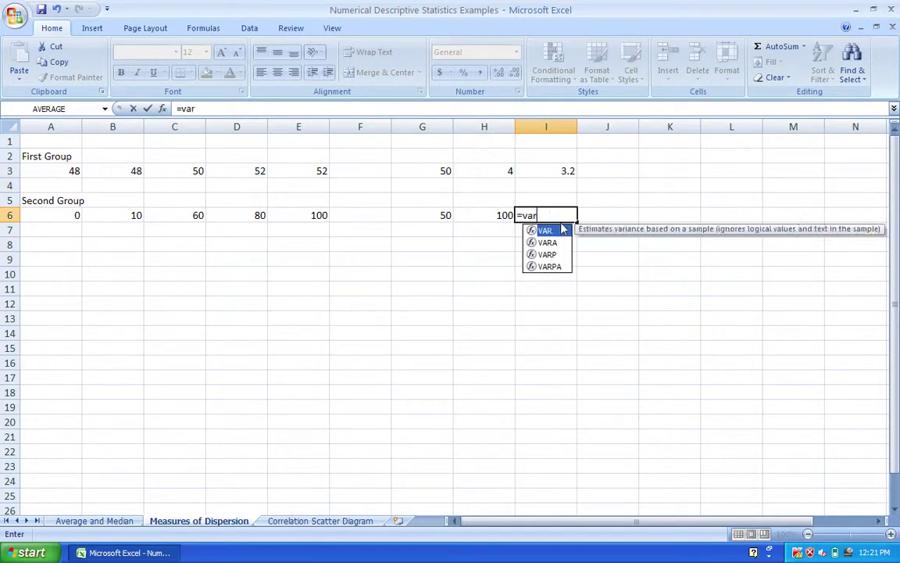
{"action": "left_click", "coordinate": [552, 255]}
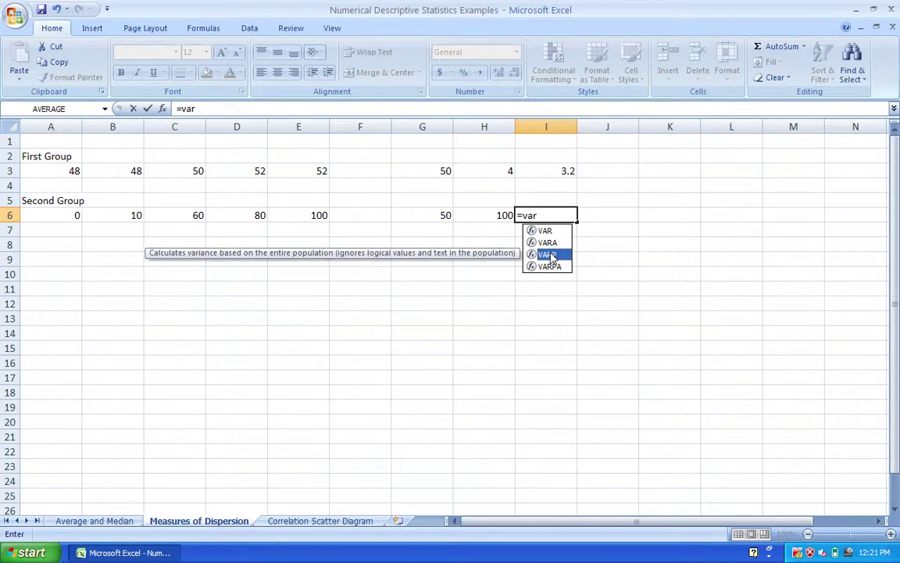
{"action": "double_click", "coordinate": [552, 255]}
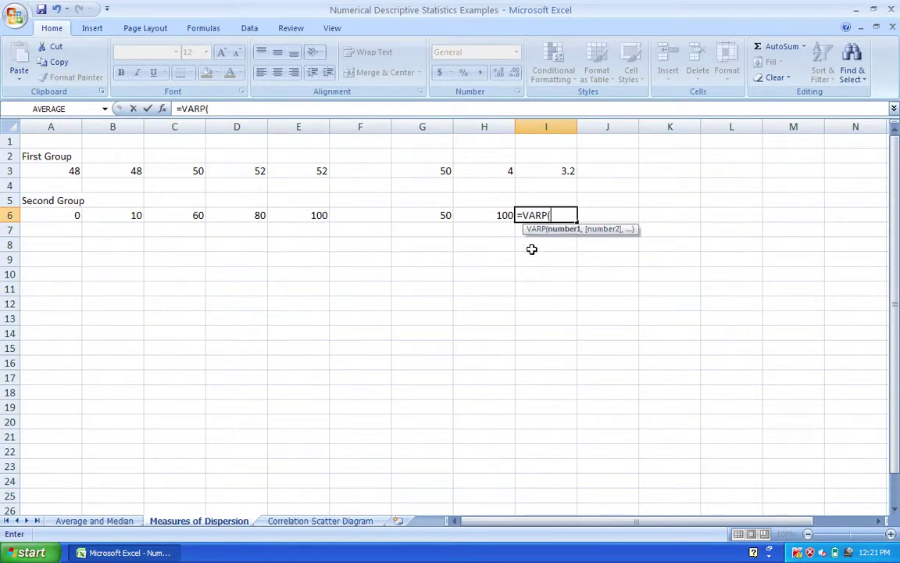
{"action": "left_click_drag", "start_coordinate": [62, 216], "coordinate": [307, 215]}
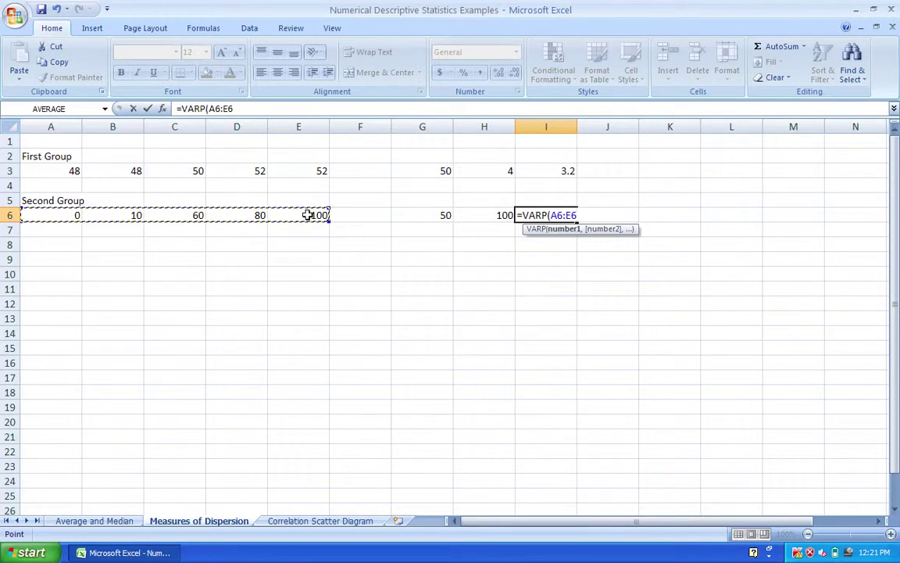
{"action": "key", "text": "Return"}
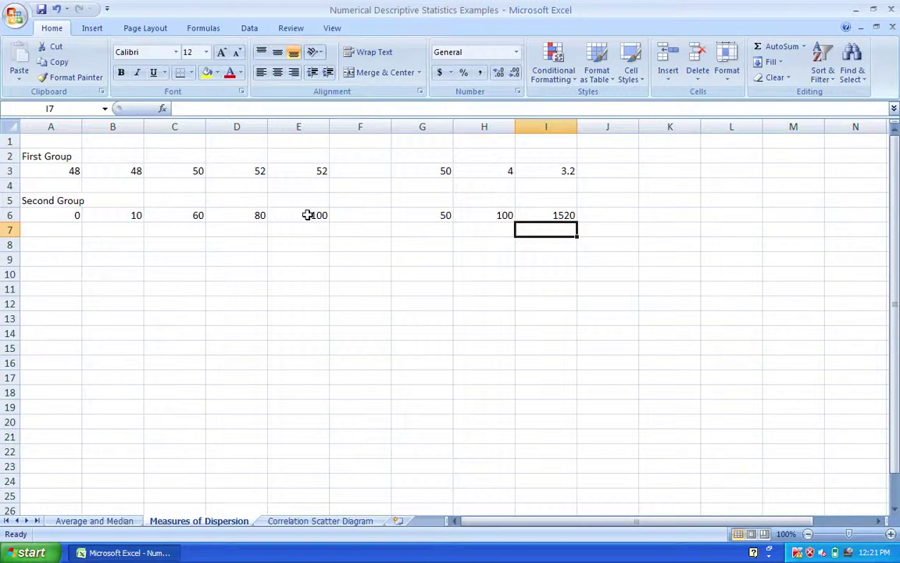
- Enter =STDEV(A3:E3) in J3, giving 2
{"action": "left_click", "coordinate": [616, 171]}
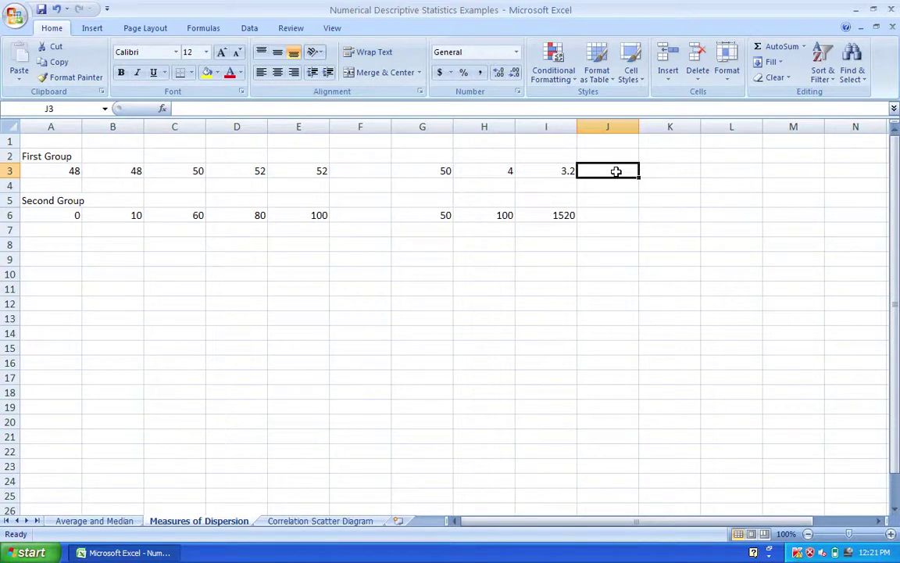
{"action": "type", "text": "="}
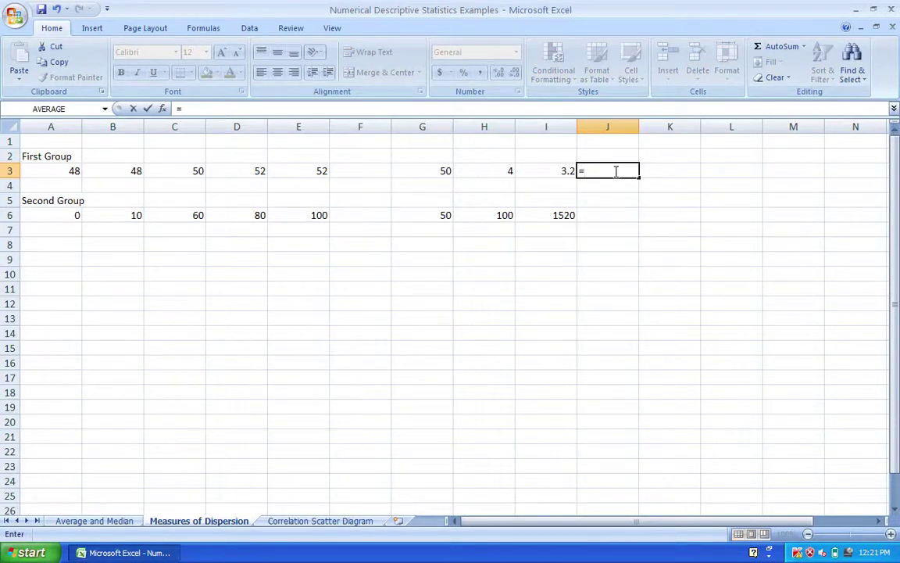
{"action": "type", "text": "st"}
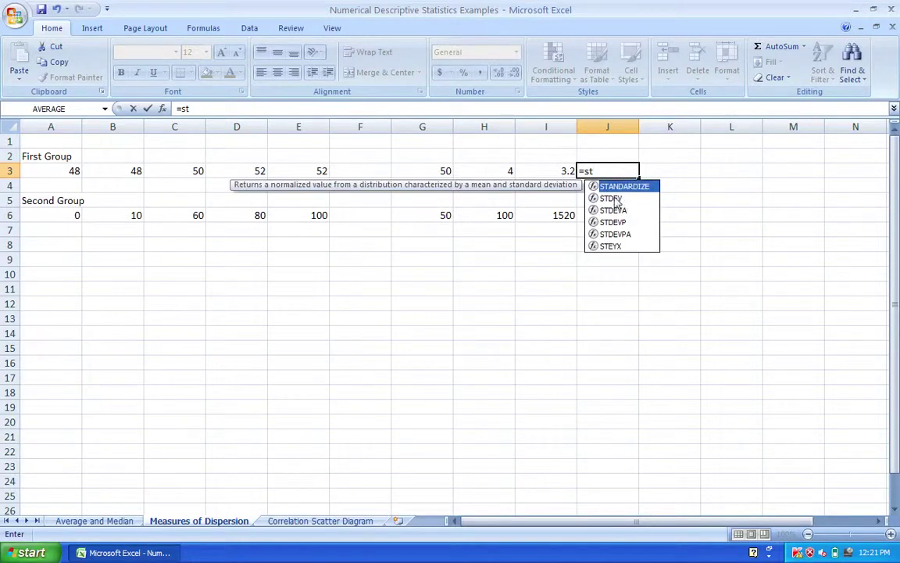
{"action": "left_click", "coordinate": [615, 200]}
{"action": "double_click", "coordinate": [615, 200]}
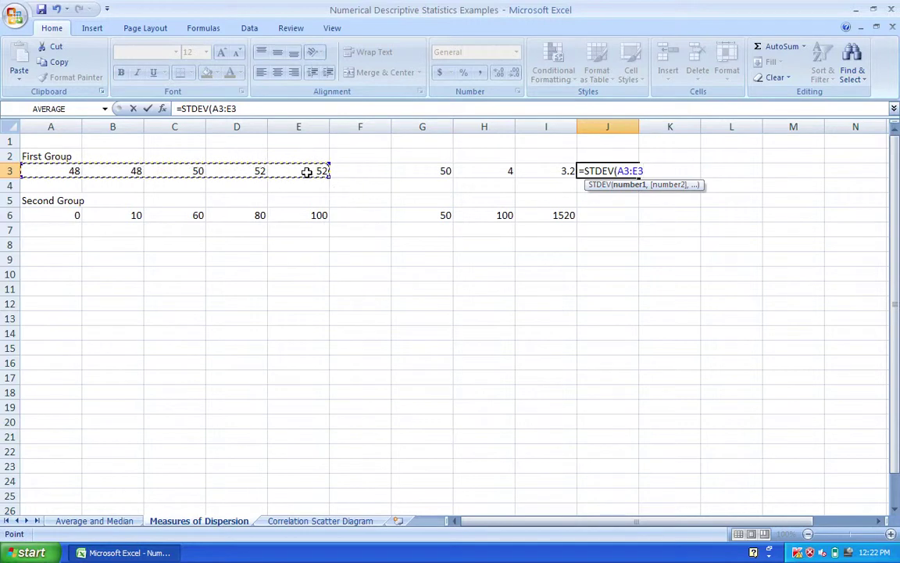
{"action": "key", "text": "Return"}
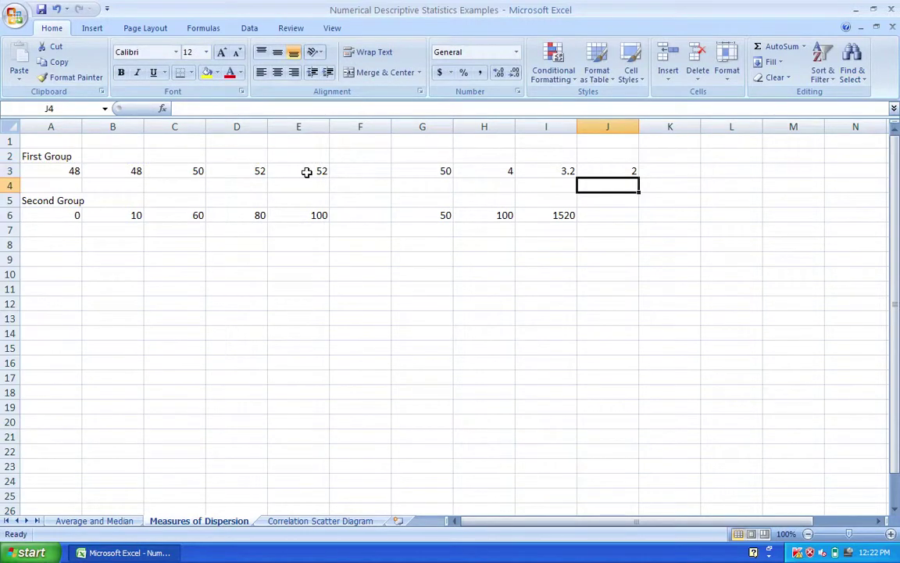
- Enter =I3^(1/2) in K3, giving 1.78885438
{"action": "left_click", "coordinate": [662, 172]}
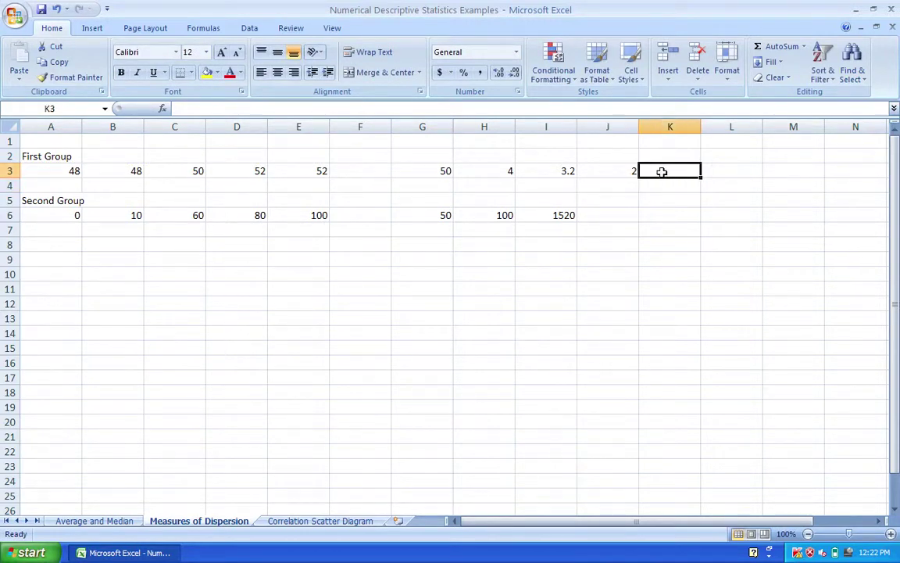
{"action": "type", "text": "="}
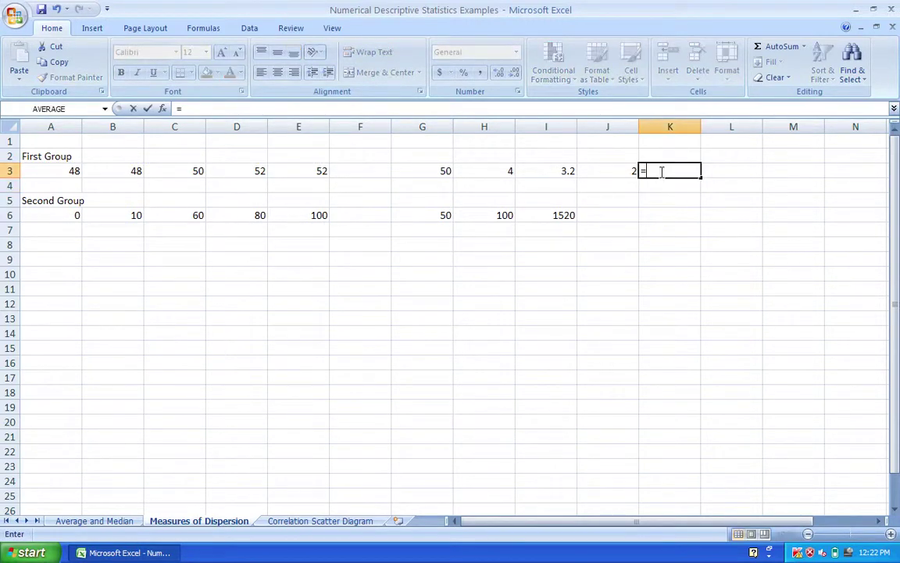
{"action": "left_click", "coordinate": [555, 175]}
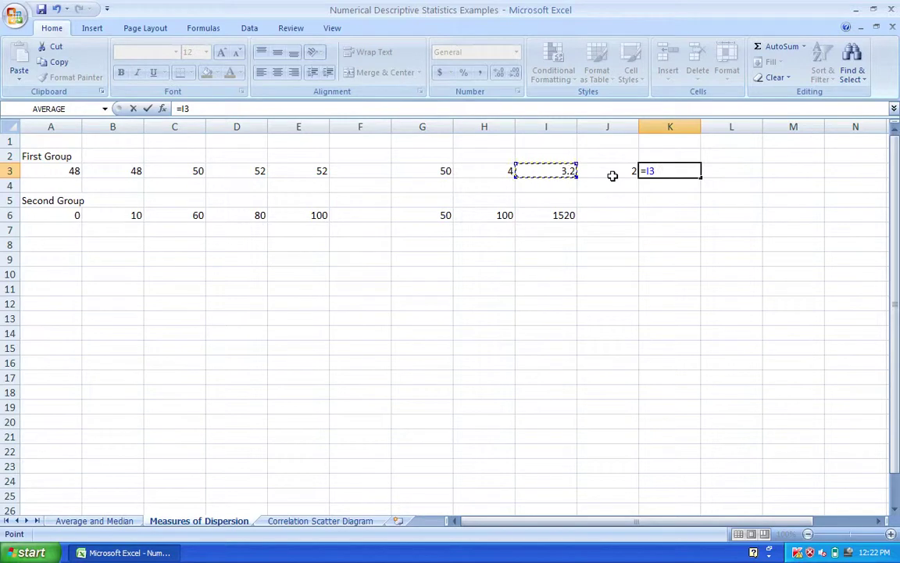
{"action": "type", "text": "^(1/2)"}
{"action": "key", "text": "Return"}
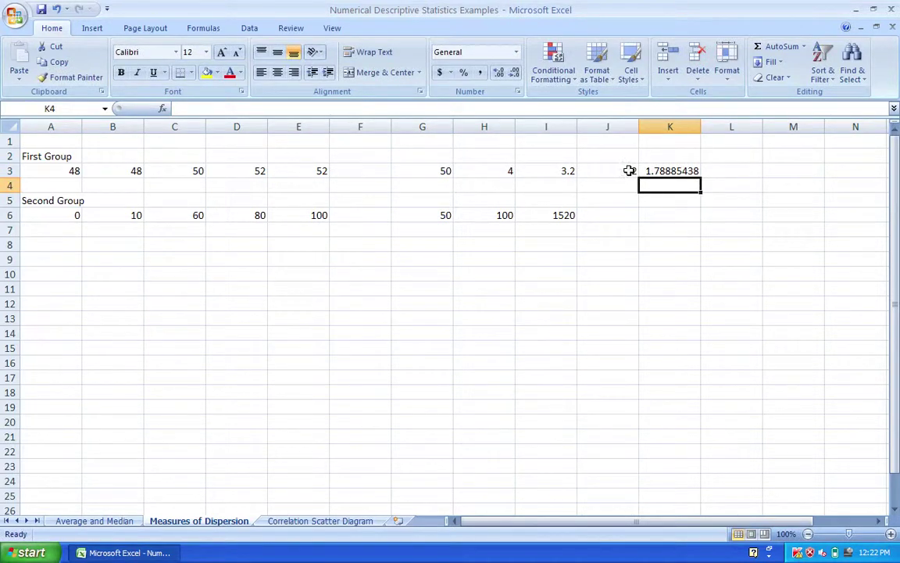
- Review the J3 and K3 formulas without changing them
{"action": "left_click", "coordinate": [629, 170]}
{"action": "double_click", "coordinate": [629, 171]}
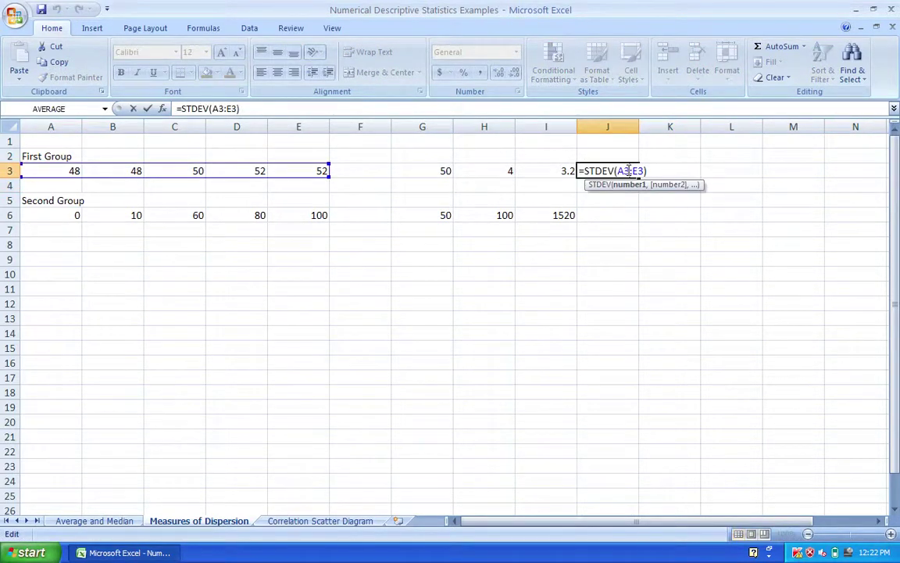
{"action": "key", "text": "Escape"}
{"action": "double_click", "coordinate": [681, 171]}
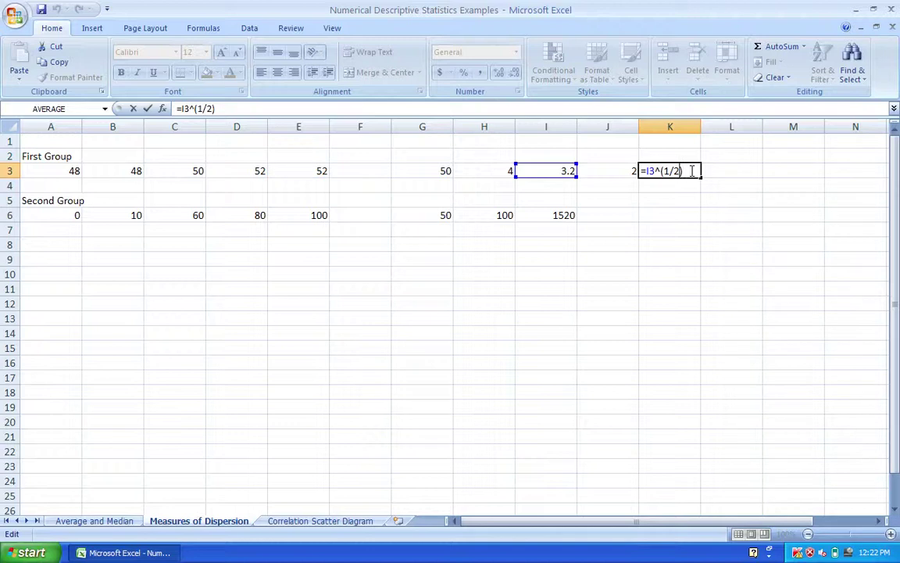
{"action": "key", "text": "ctrl+Return"}
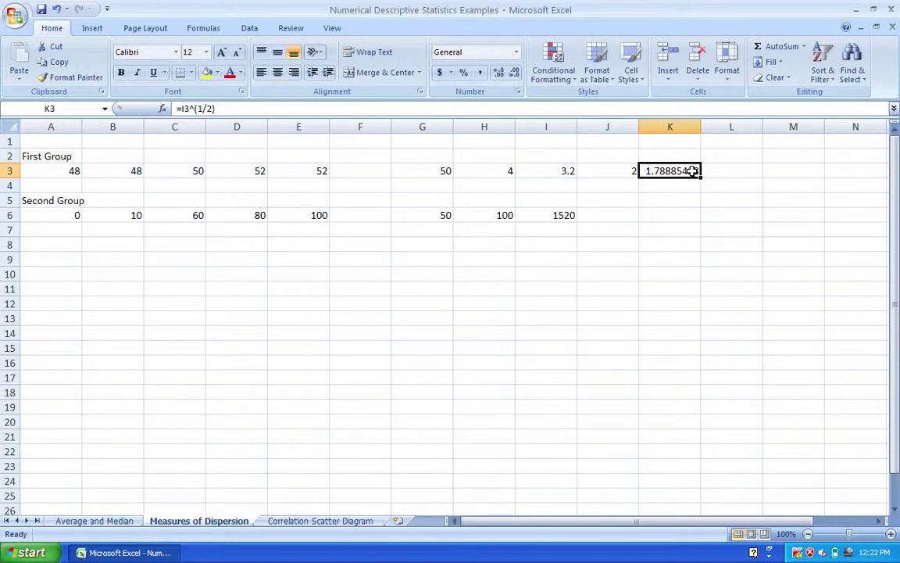
{"action": "left_click", "coordinate": [608, 215]}
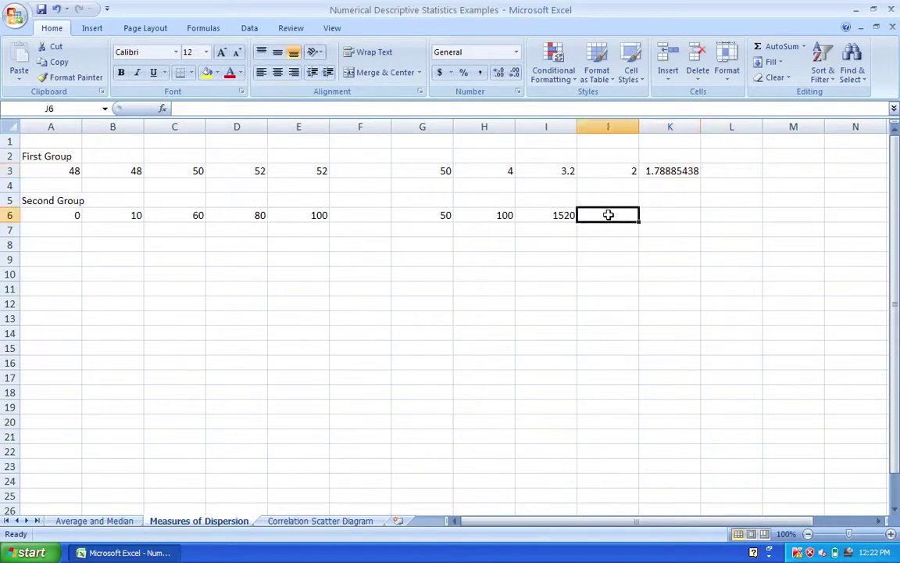
- Enter =STDEVP(A6:E6) in J6, giving 38.9871774
{"action": "double_click", "coordinate": [626, 169]}
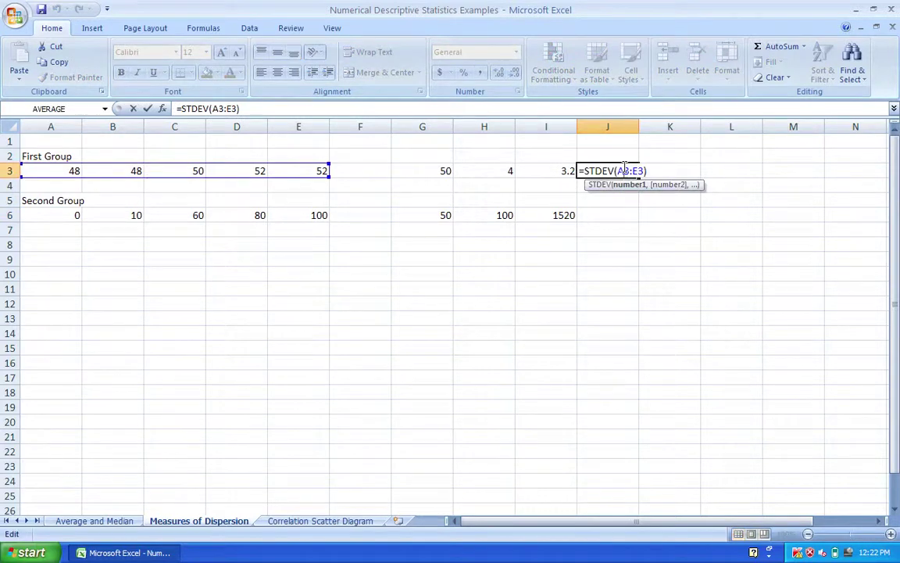
{"action": "key", "text": "Escape"}
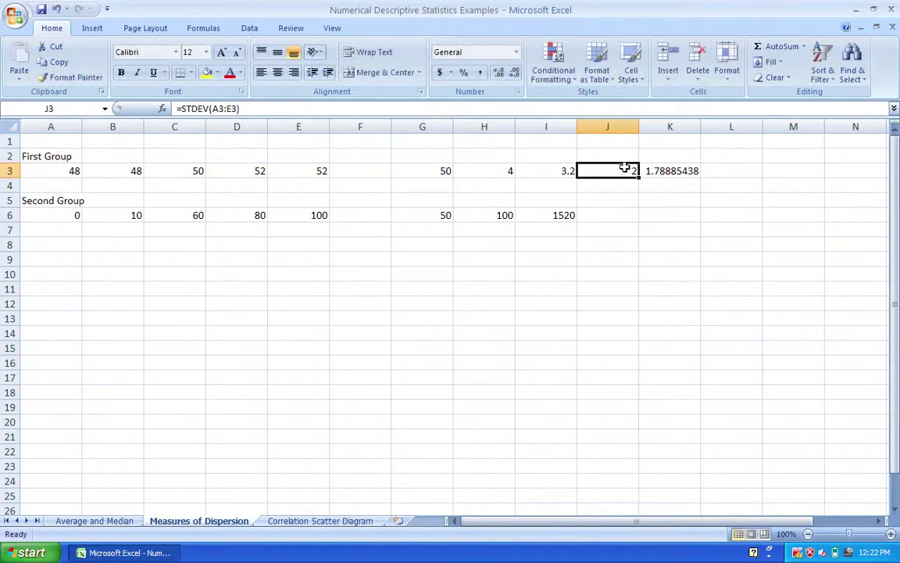
{"action": "left_click", "coordinate": [609, 215]}
{"action": "type", "text": "st"}
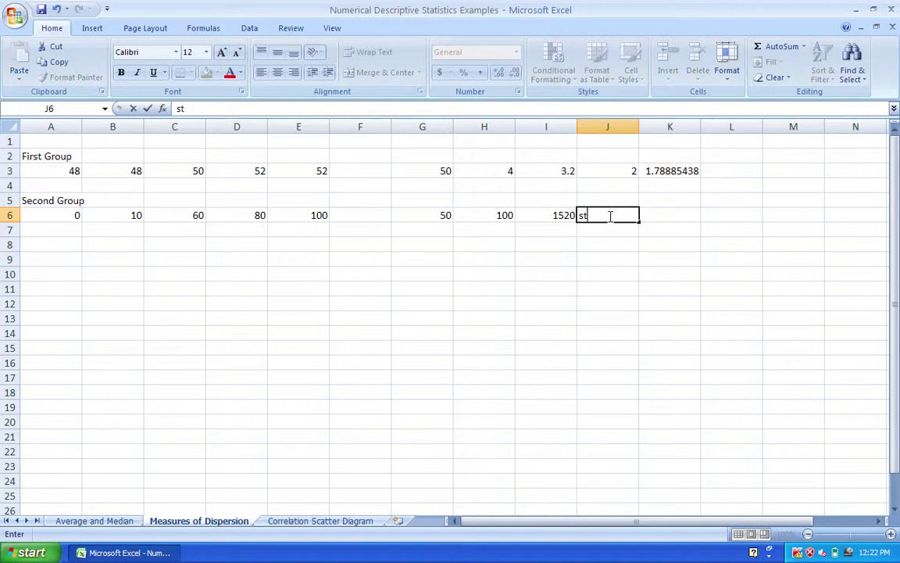
{"action": "key", "text": "BackSpace"}
{"action": "type", "text": "=st"}
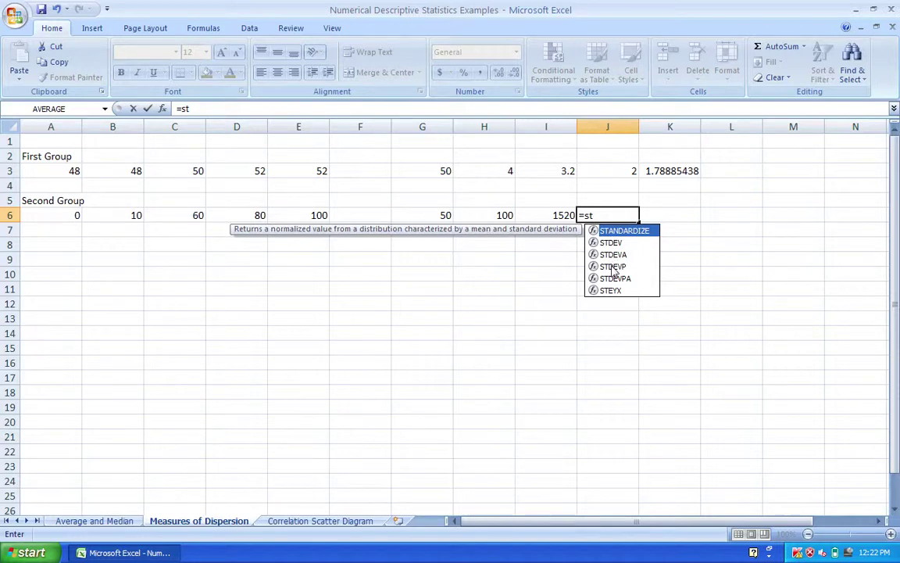
{"action": "left_click", "coordinate": [614, 267]}
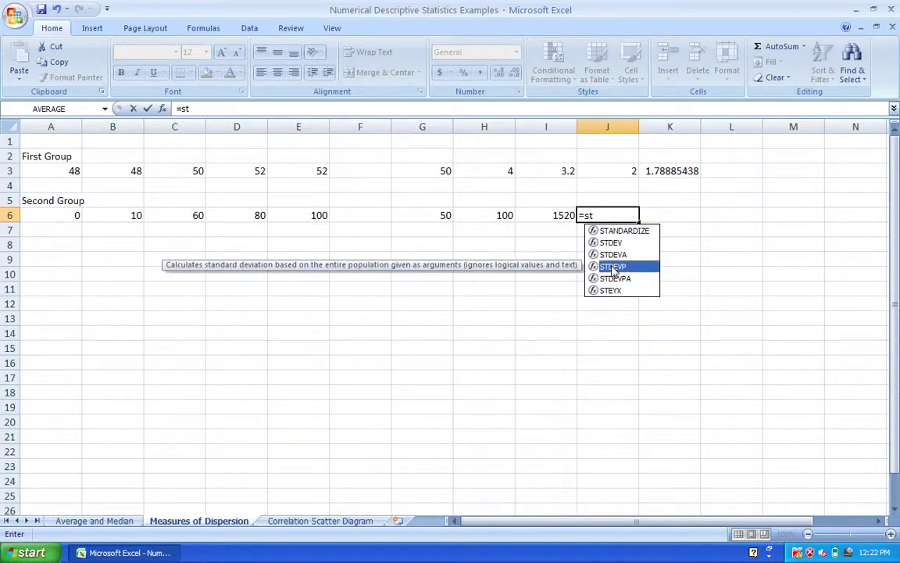
{"action": "double_click", "coordinate": [613, 267]}
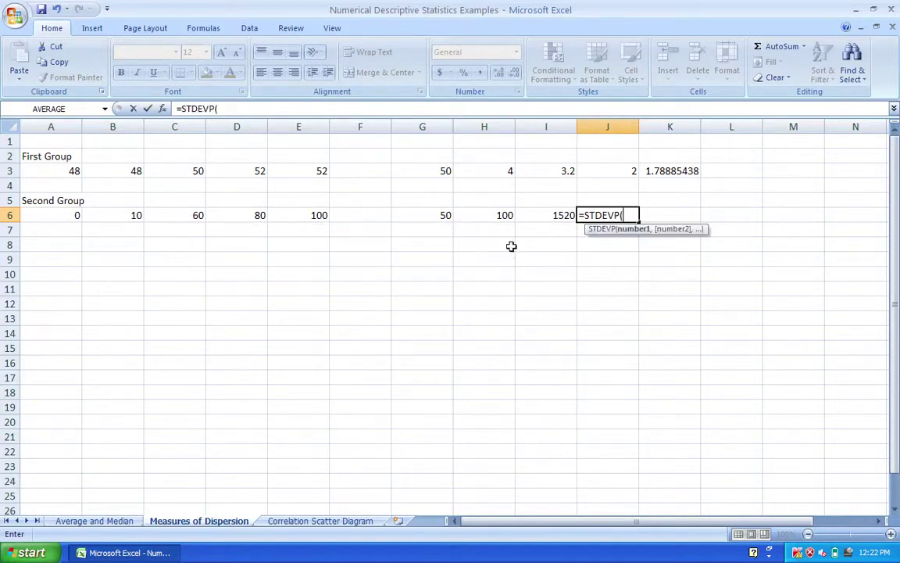
{"action": "left_click_drag", "start_coordinate": [67, 218], "coordinate": [305, 211]}
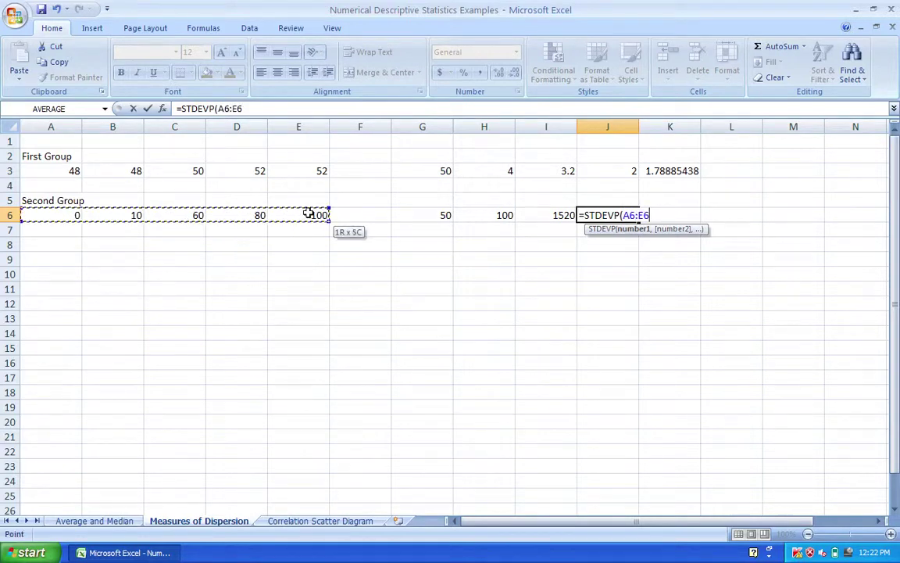
{"action": "key", "text": "Return"}
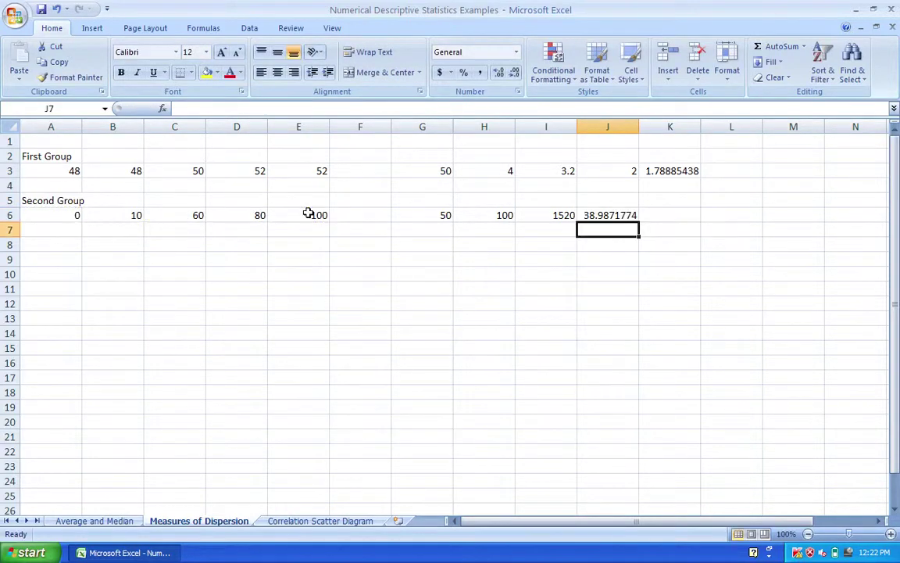
- Enter =I6^(1/2) in K6, also giving 38.9871774
{"action": "left_click", "coordinate": [672, 219]}
{"action": "type", "text": "="}
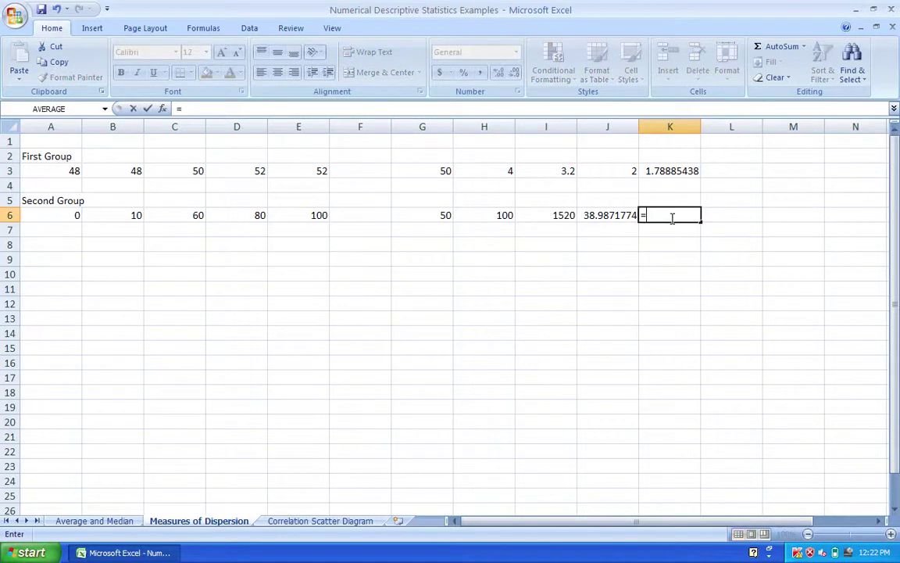
{"action": "left_click", "coordinate": [566, 218]}
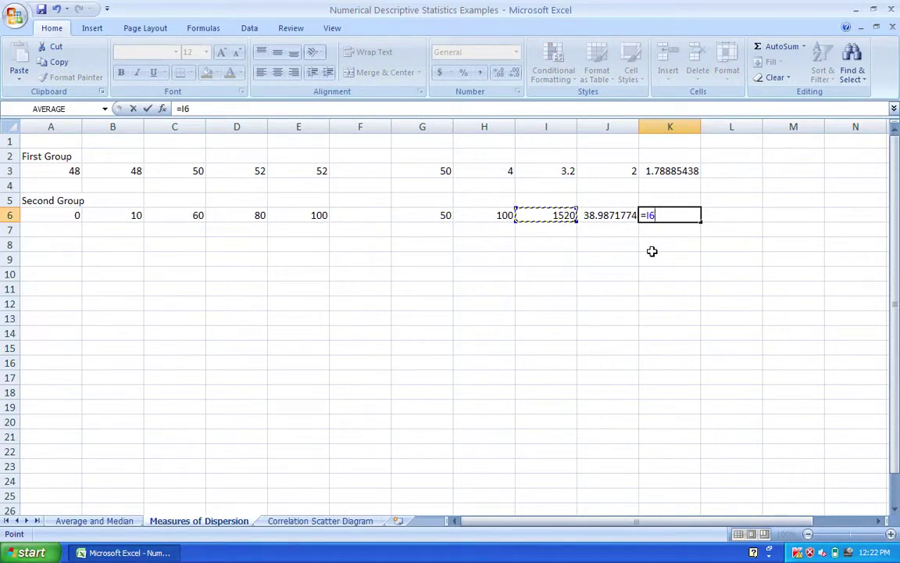
{"action": "type", "text": "^(1/2)"}
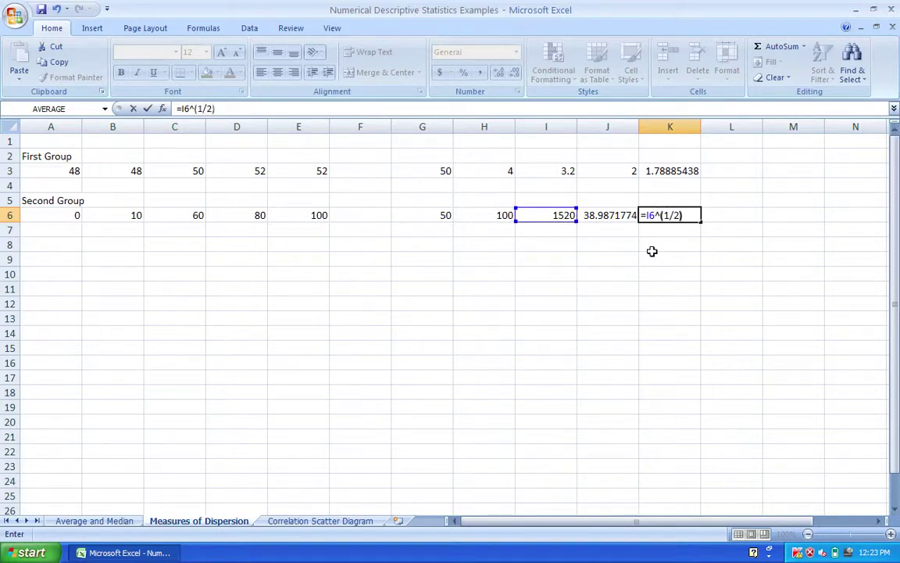
{"action": "key", "text": "Return"}
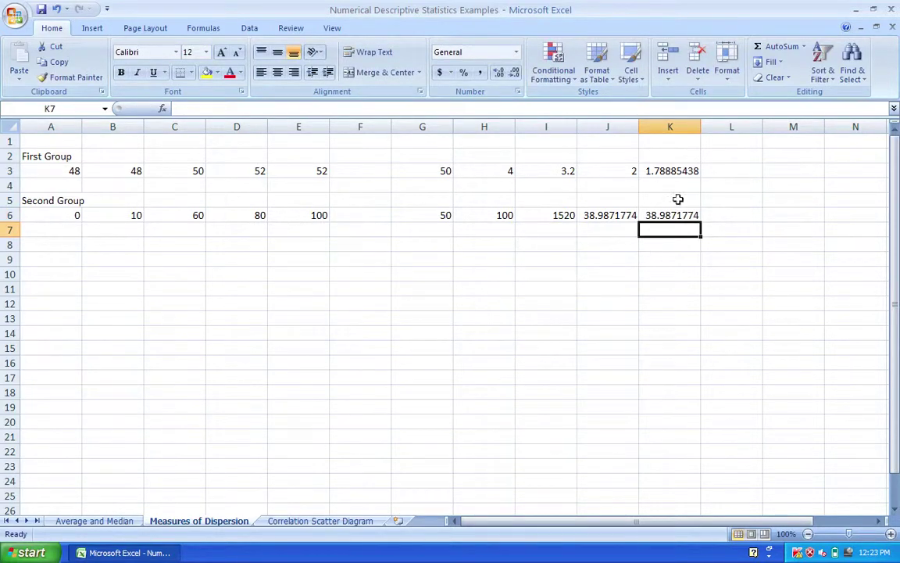
- Review K3's formula, then open the cell menu on J3 to redo it
{"action": "double_click", "coordinate": [658, 171]}
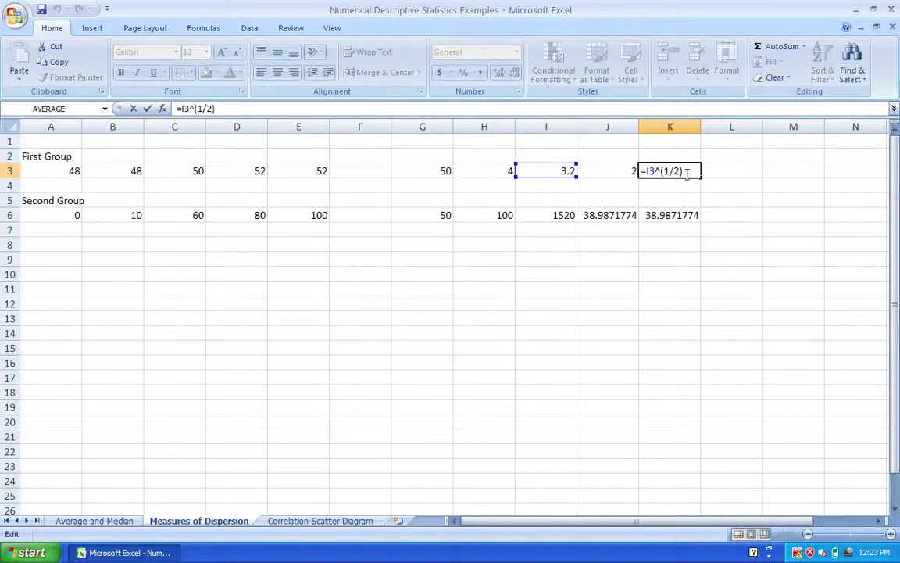
{"action": "key", "text": "ctrl+Return"}
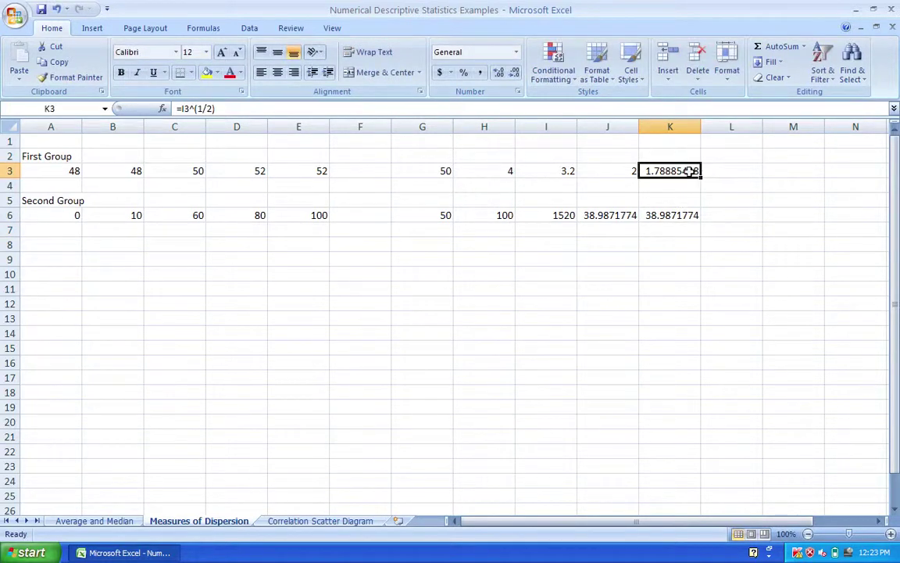
{"action": "right_click", "coordinate": [685, 173]}
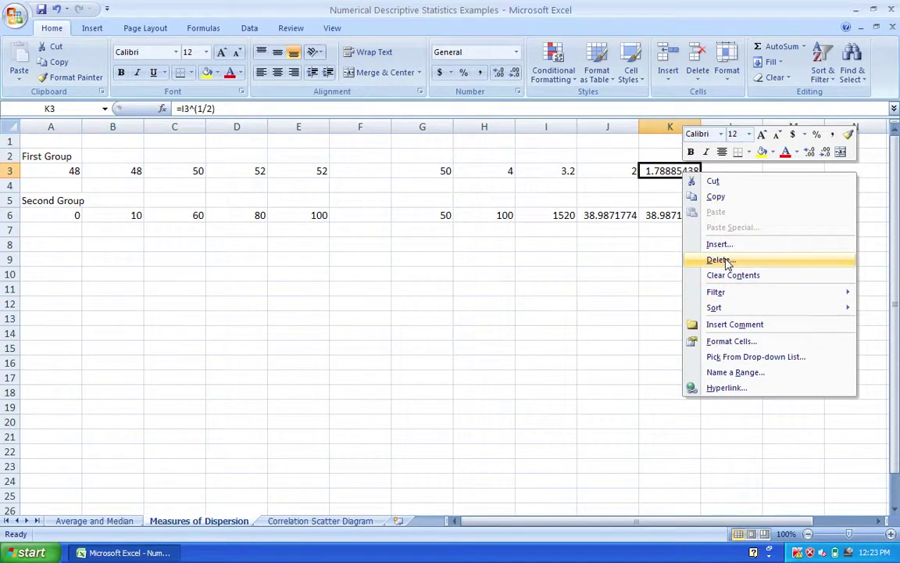
{"action": "key", "text": "Escape"}
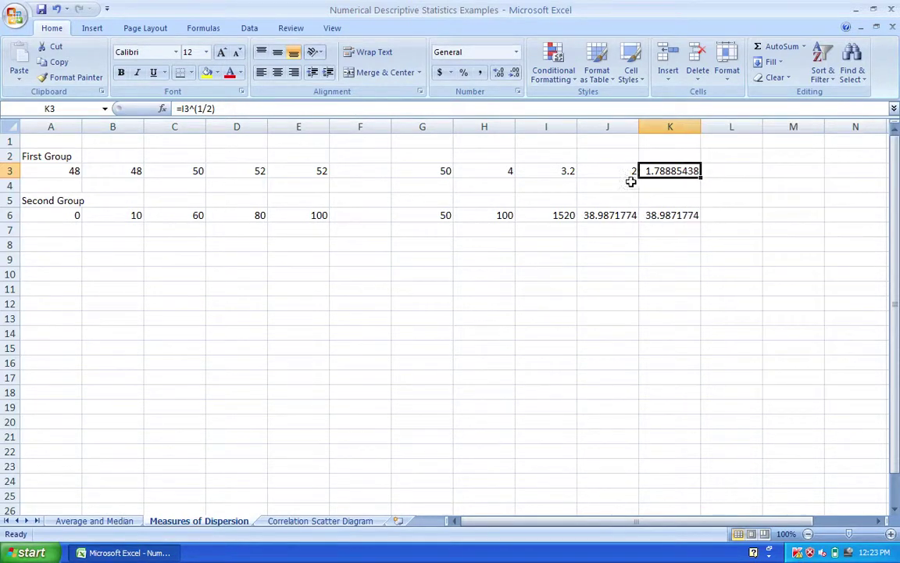
{"action": "left_click", "coordinate": [623, 171]}
{"action": "right_click", "coordinate": [623, 171]}
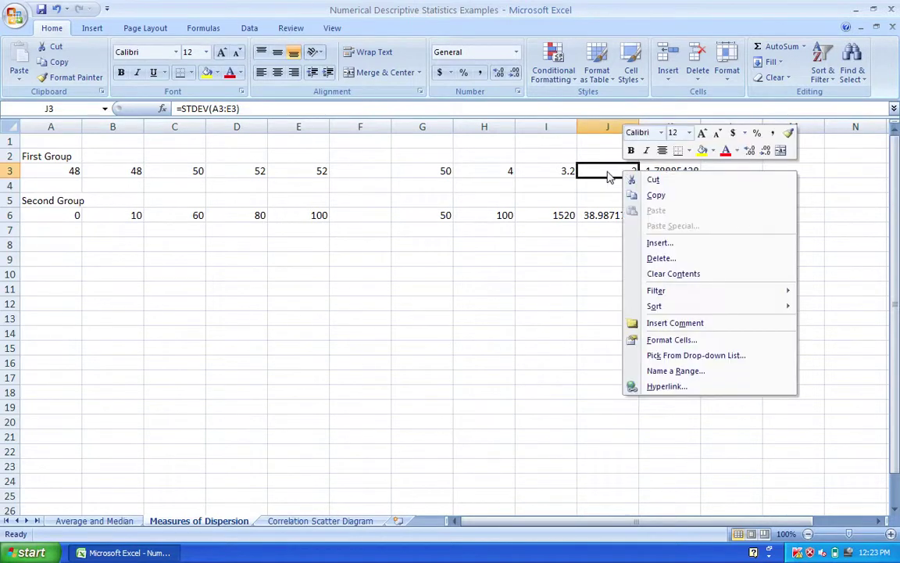
- Clear J3 and enter =STDEVP(A3:E3), now 1.78885438
{"action": "left_click", "coordinate": [649, 273]}
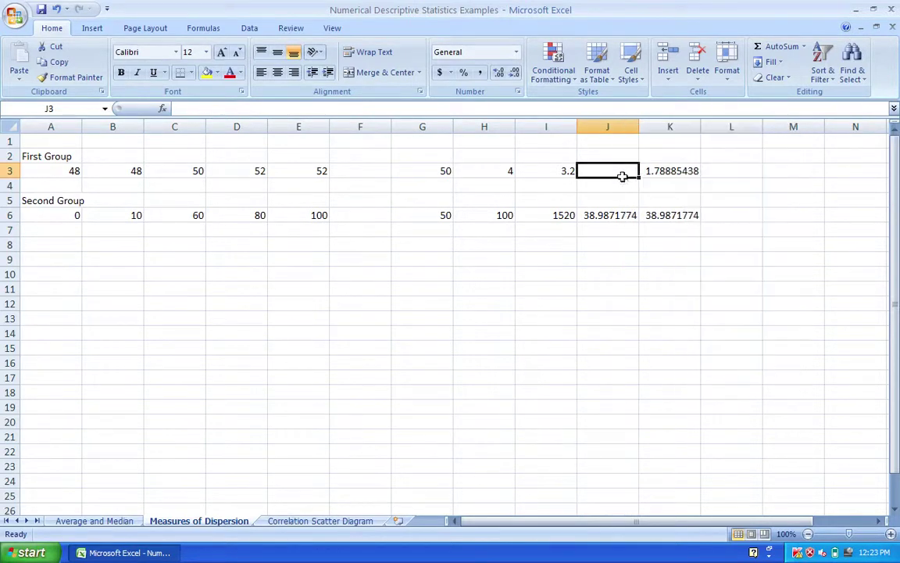
{"action": "type", "text": "="}
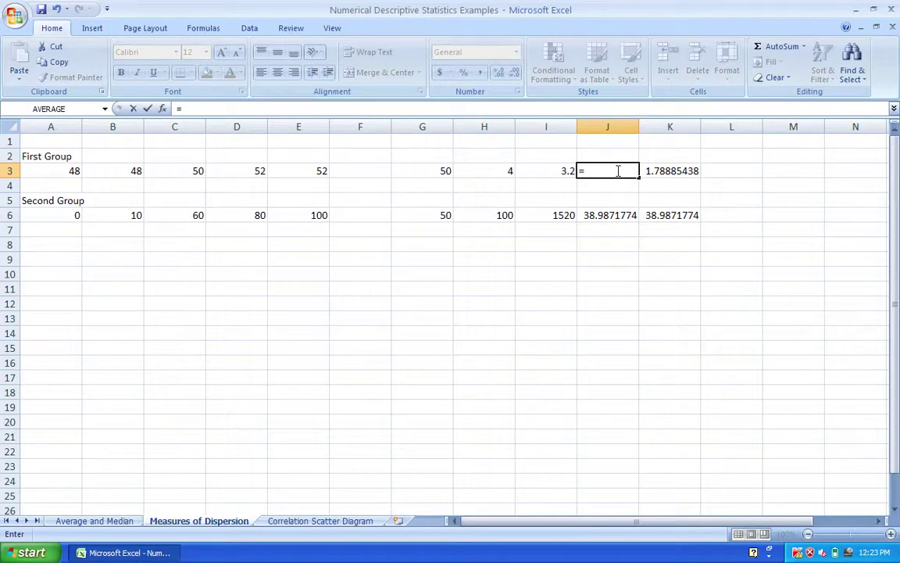
{"action": "type", "text": "st"}
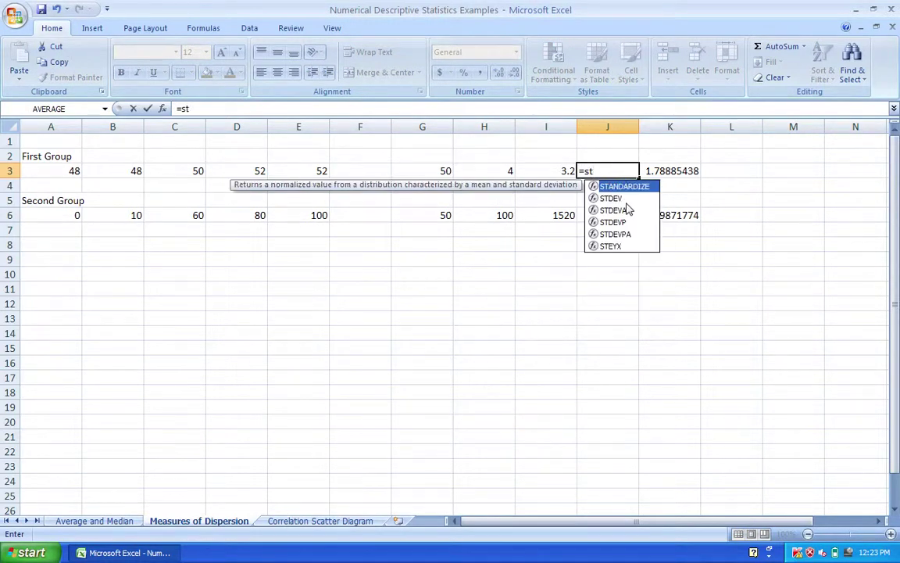
{"action": "left_click", "coordinate": [614, 201]}
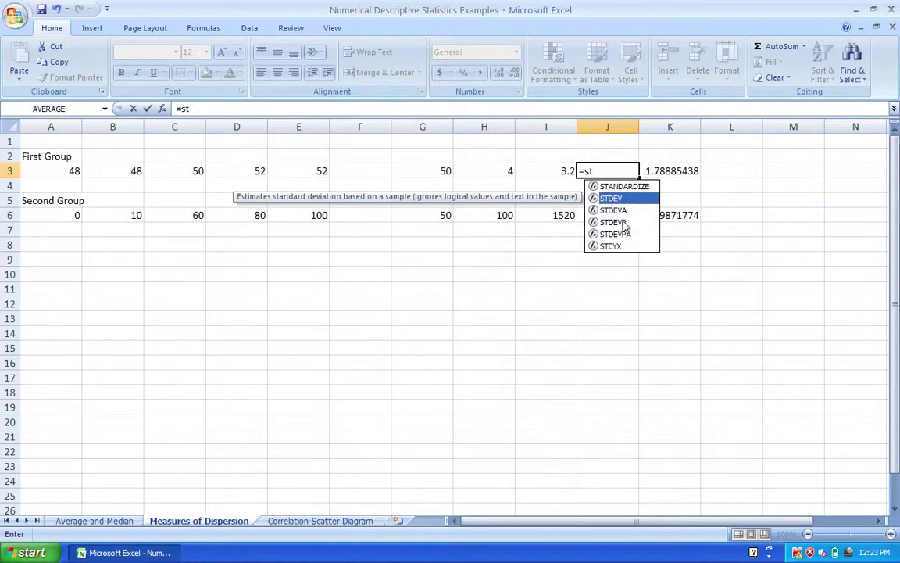
{"action": "left_click", "coordinate": [626, 224]}
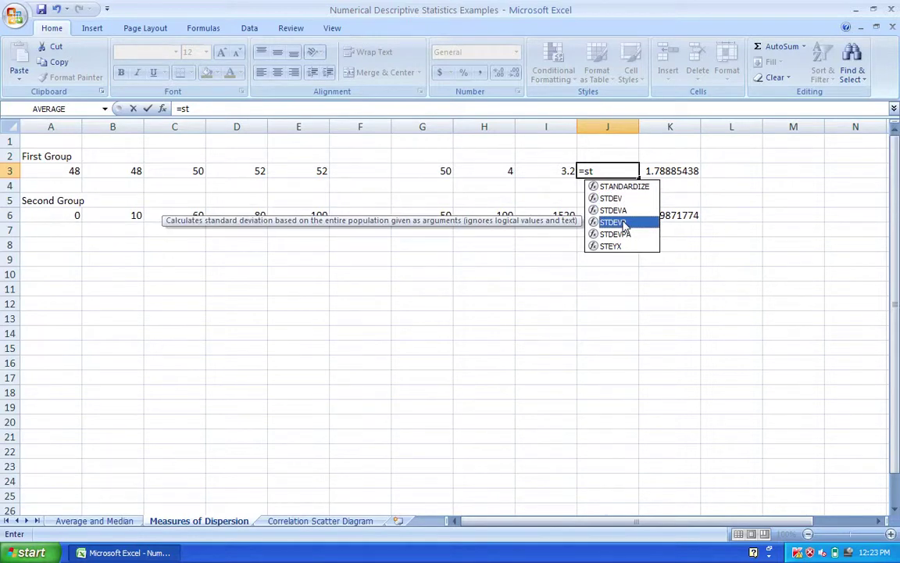
{"action": "double_click", "coordinate": [625, 224]}
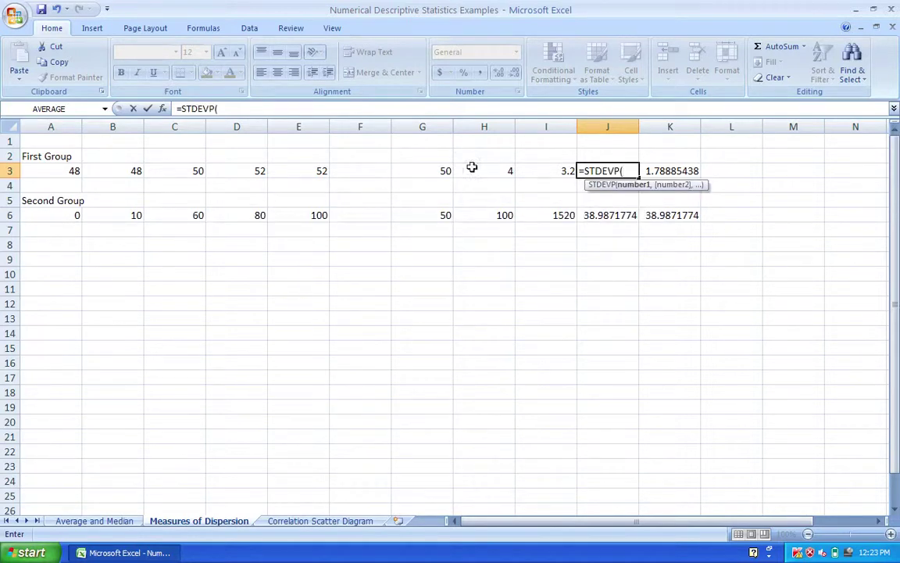
{"action": "left_click_drag", "start_coordinate": [61, 173], "coordinate": [297, 170]}
{"action": "key", "text": "Return"}
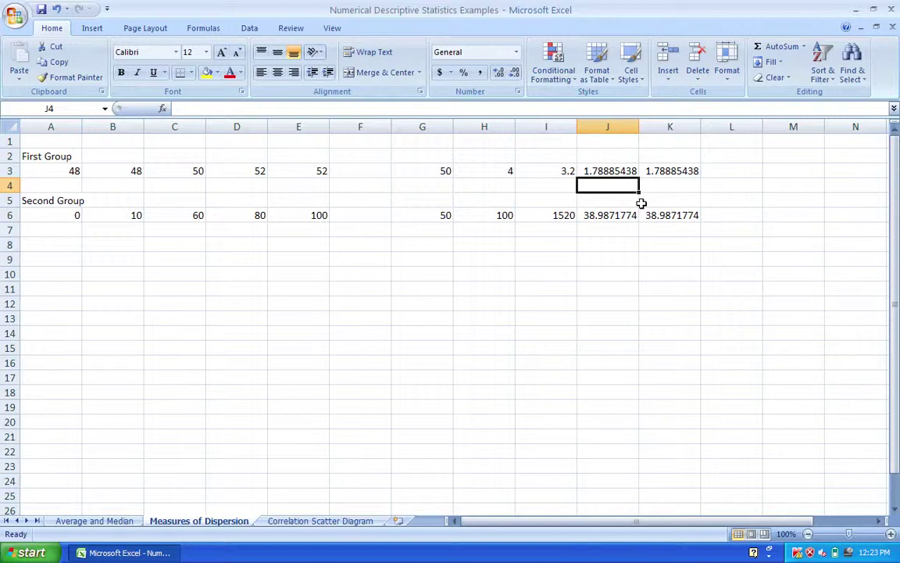
{"action": "left_click", "coordinate": [312, 522]}
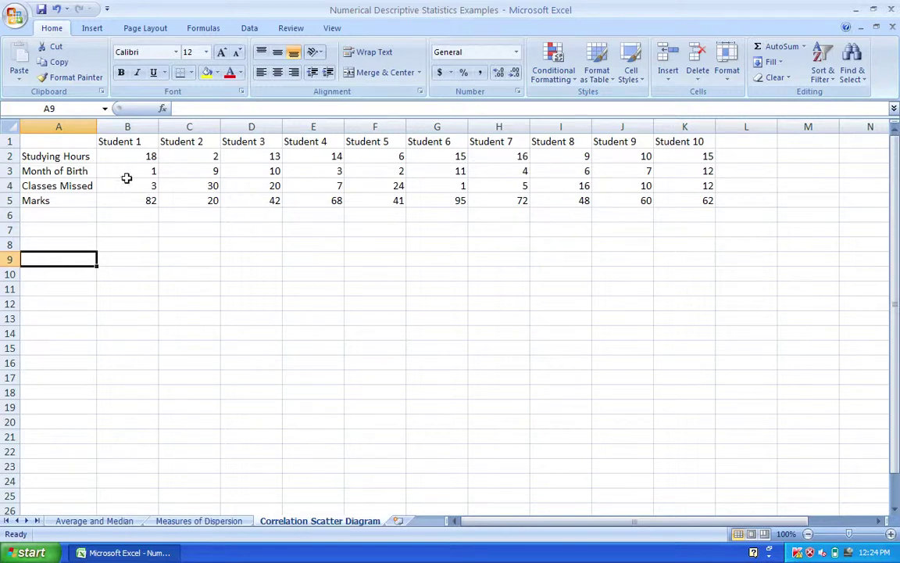
{"action": "left_click_drag", "start_coordinate": [72, 156], "coordinate": [706, 169]}
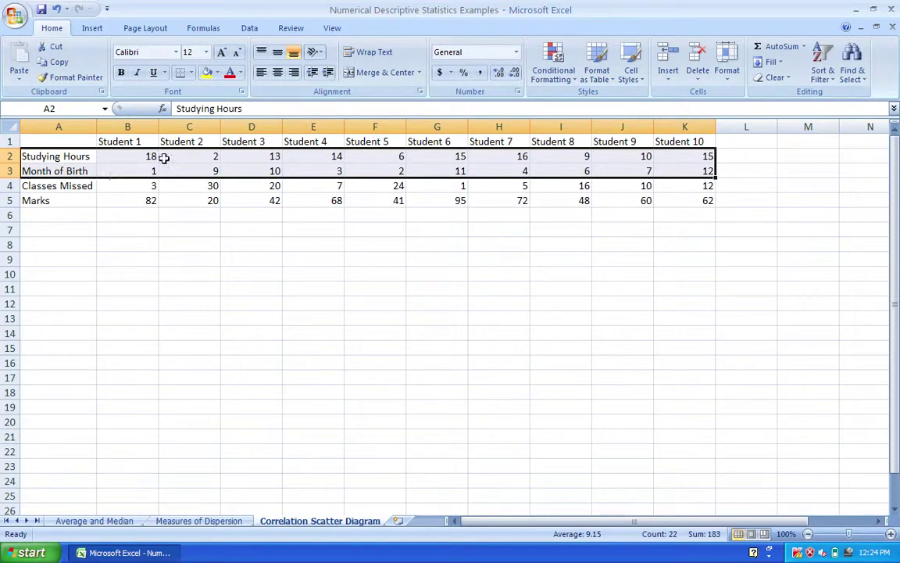
{"action": "left_click", "coordinate": [91, 29]}
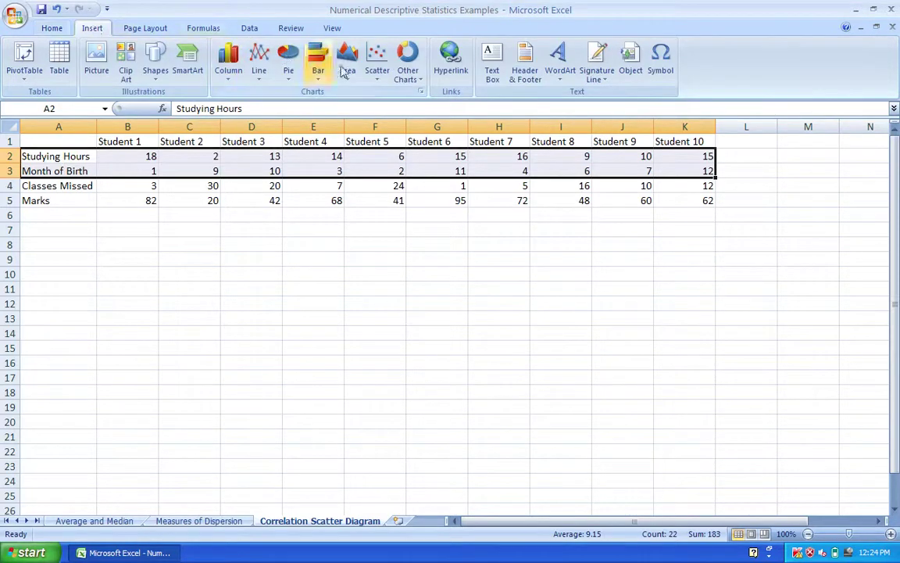
{"action": "left_click", "coordinate": [379, 66]}
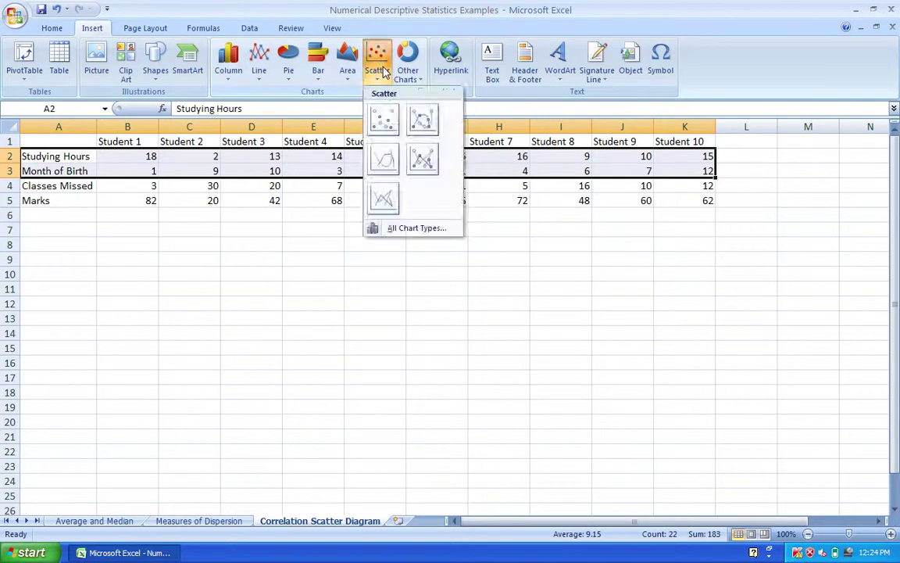
{"action": "left_click", "coordinate": [427, 135]}
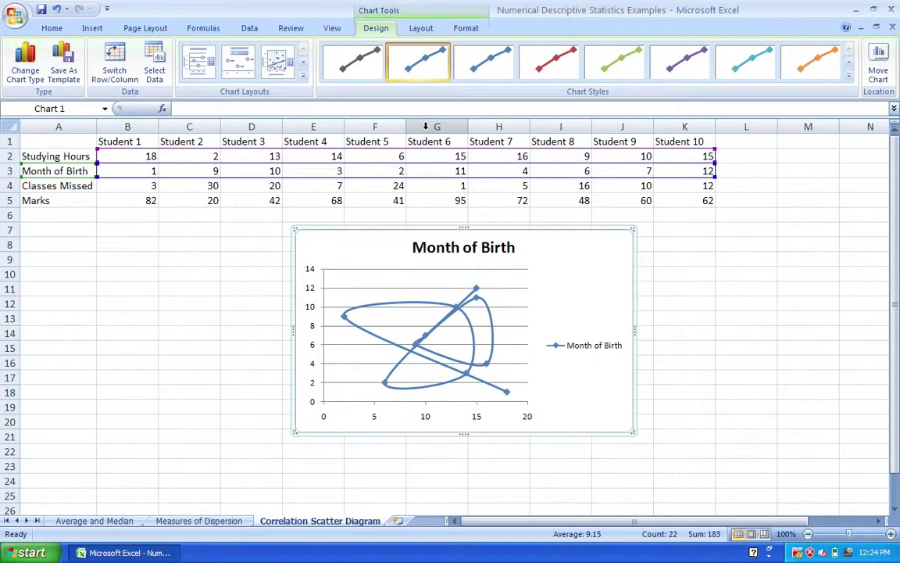
{"action": "key", "text": "Delete"}
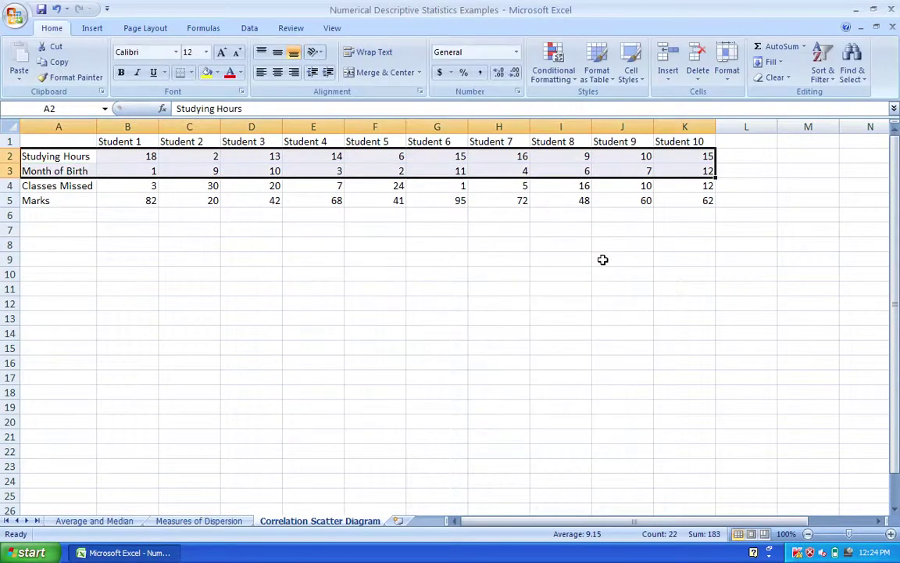
- Insert a markers-only Month of Birth scatter chart with trendline equation and R² layout, moved right
{"action": "left_click", "coordinate": [92, 29]}
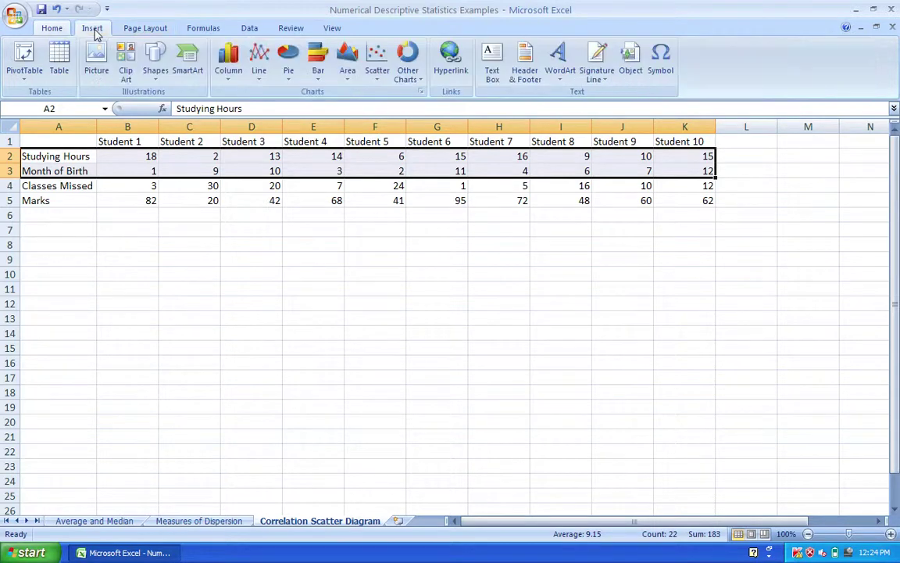
{"action": "left_click", "coordinate": [370, 75]}
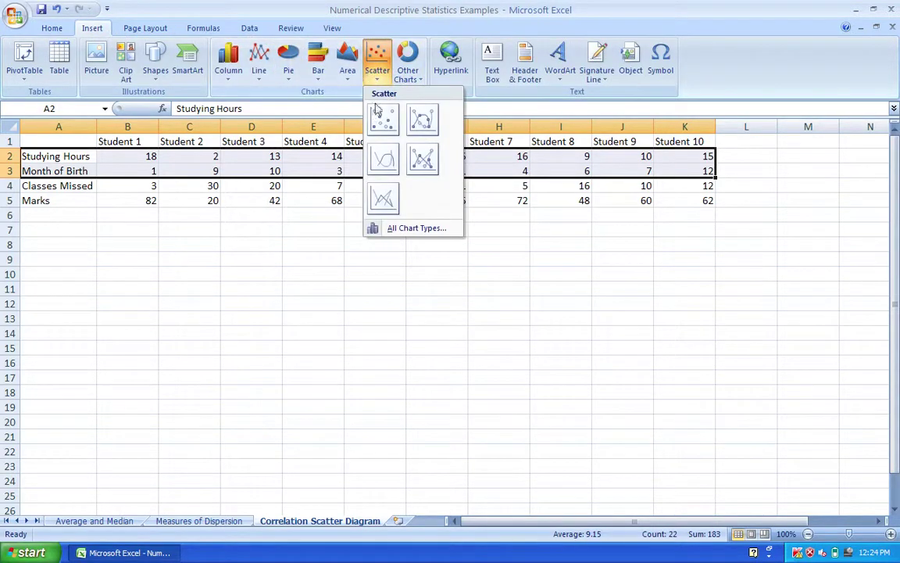
{"action": "left_click", "coordinate": [382, 117]}
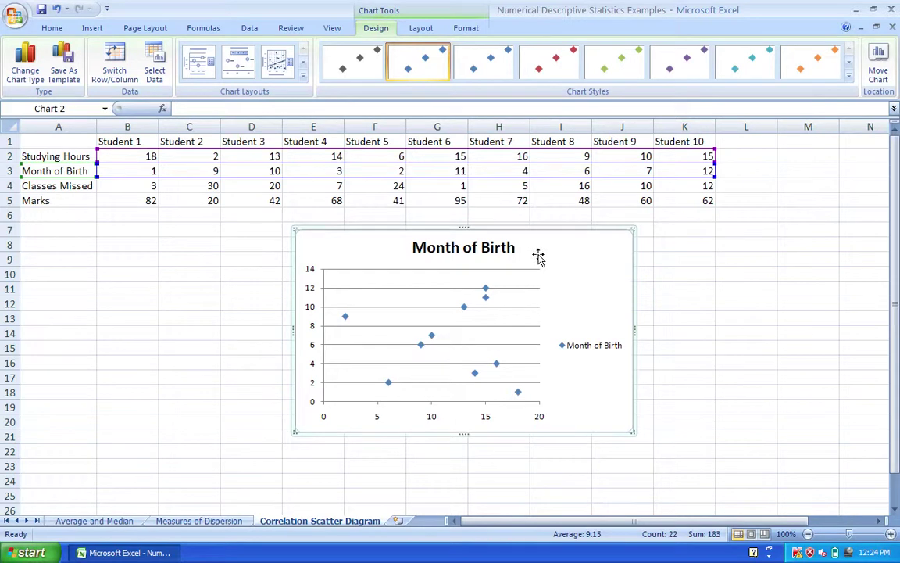
{"action": "left_click", "coordinate": [277, 69]}
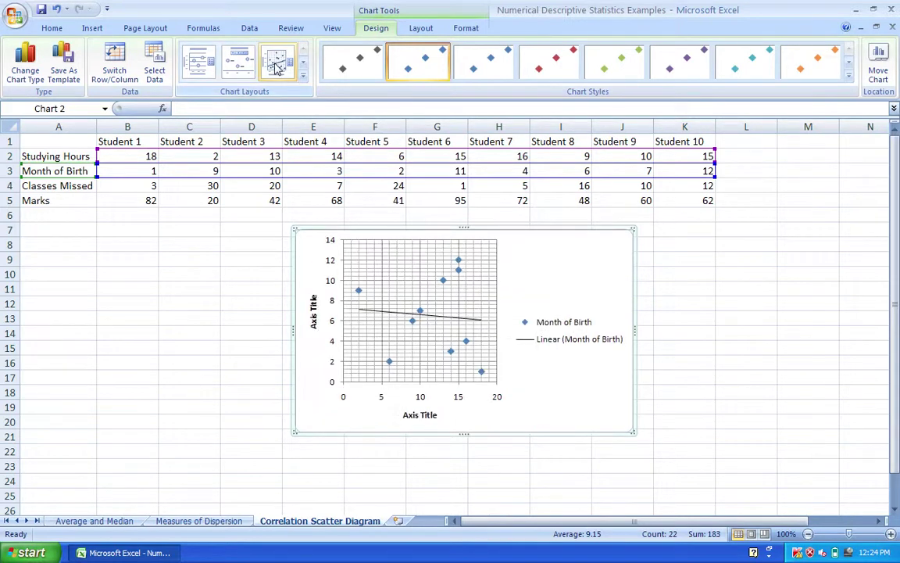
{"action": "left_click", "coordinate": [304, 76]}
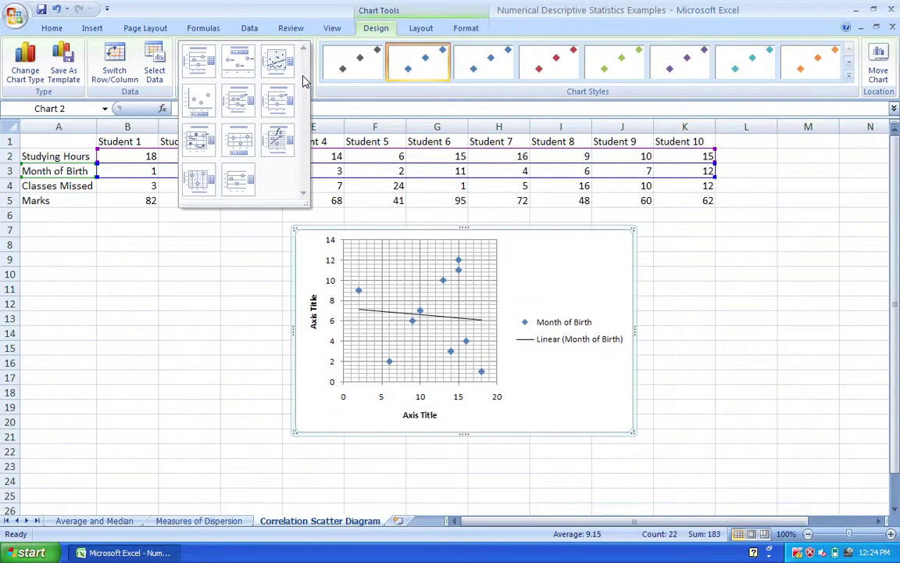
{"action": "left_click", "coordinate": [280, 139]}
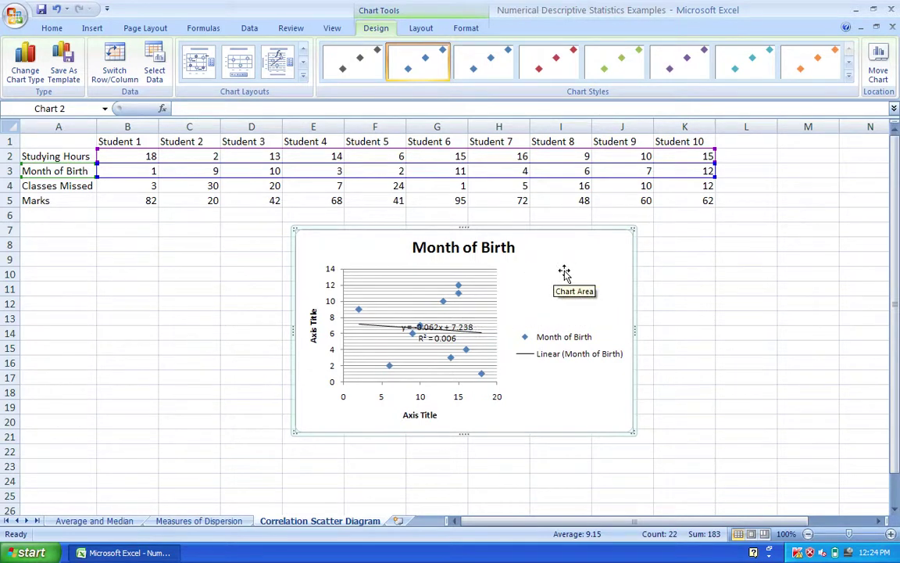
{"action": "left_click_drag", "start_coordinate": [710, 270], "coordinate": [798, 277]}
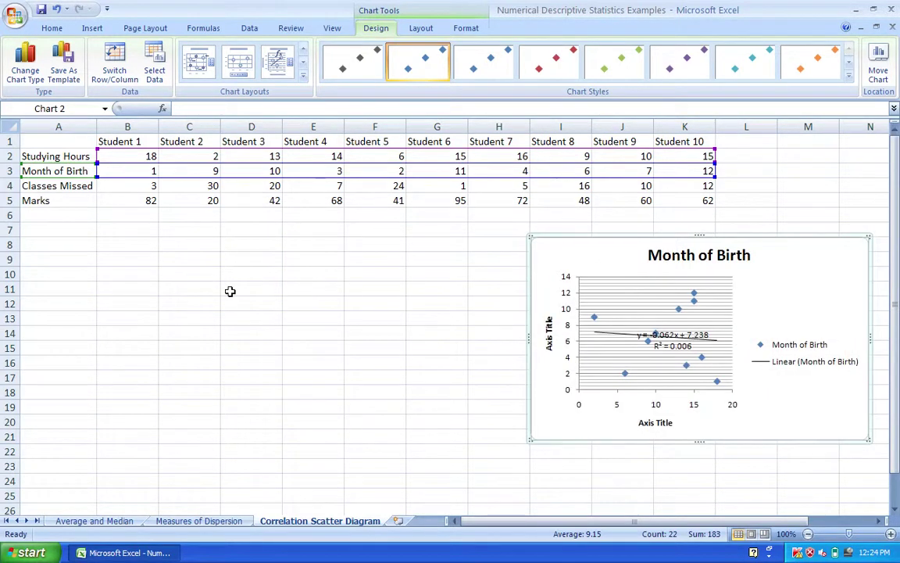
{"action": "left_click", "coordinate": [133, 285]}
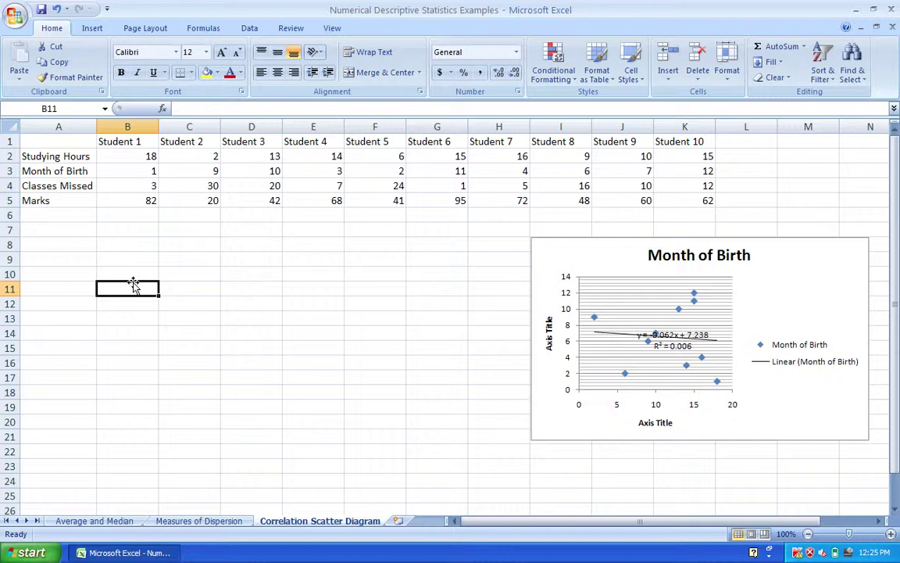
- Enter =CORREL(B2:K2,B3:K3) in B11, giving -0.079555
{"action": "type", "text": "="}
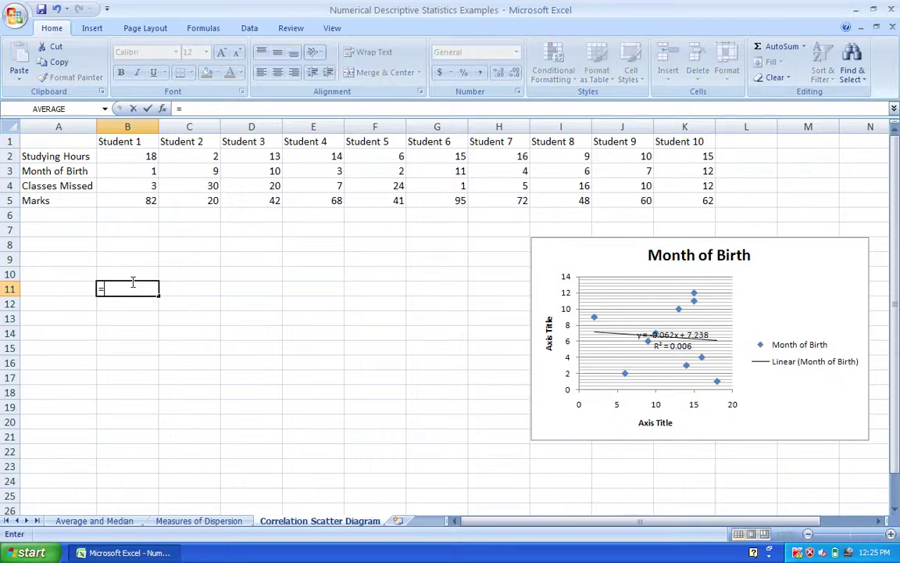
{"action": "type", "text": "co"}
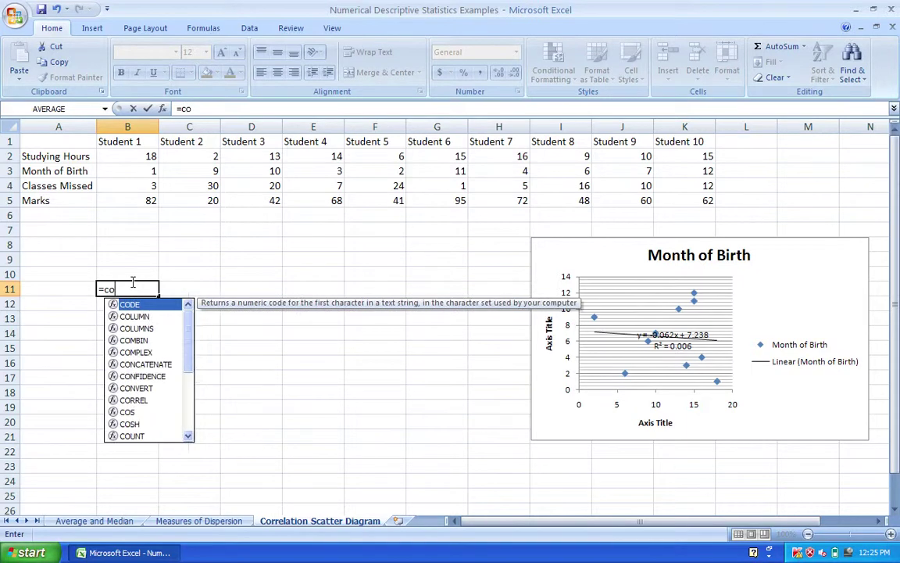
{"action": "type", "text": "r"}
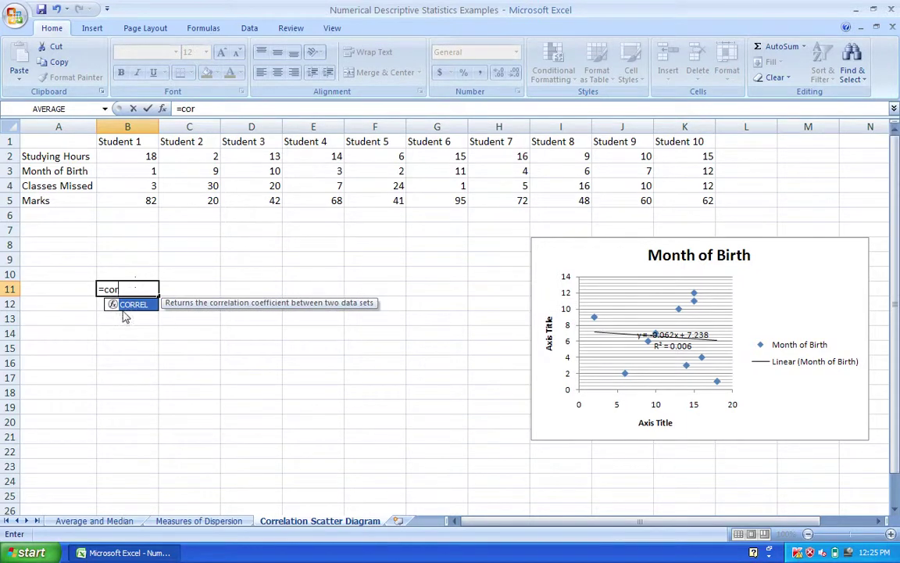
{"action": "double_click", "coordinate": [135, 305]}
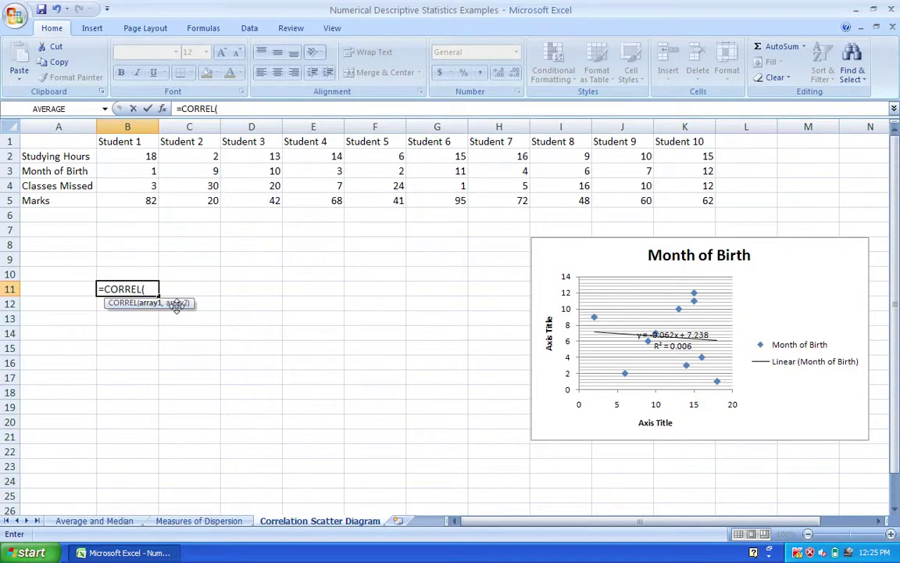
{"action": "left_click_drag", "start_coordinate": [129, 157], "coordinate": [688, 153]}
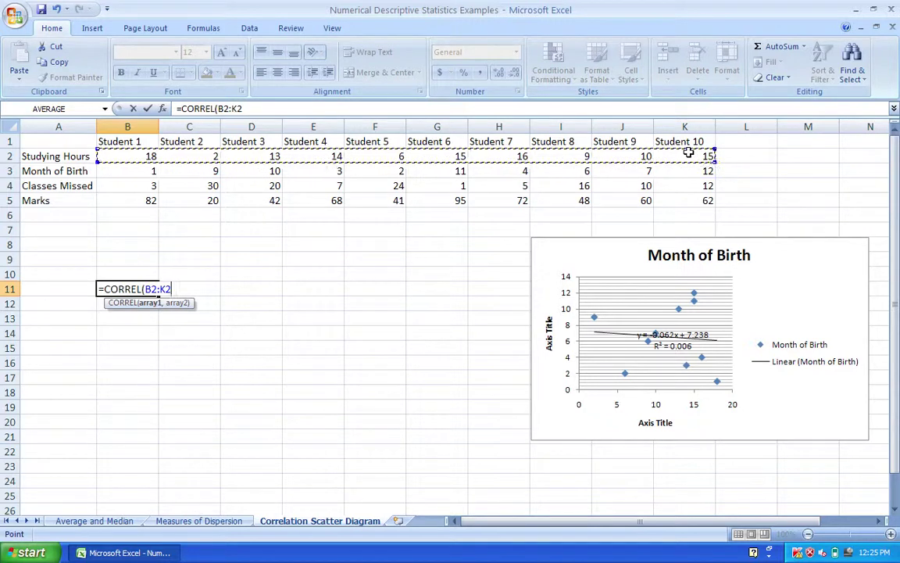
{"action": "type", "text": ","}
{"action": "left_click_drag", "start_coordinate": [130, 173], "coordinate": [690, 172]}
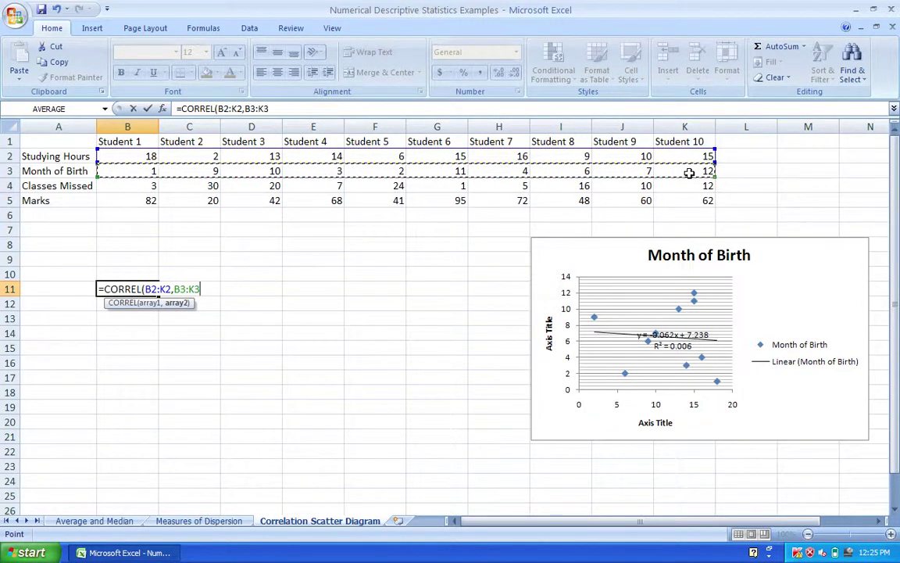
{"action": "type", "text": ")"}
{"action": "key", "text": "Return"}
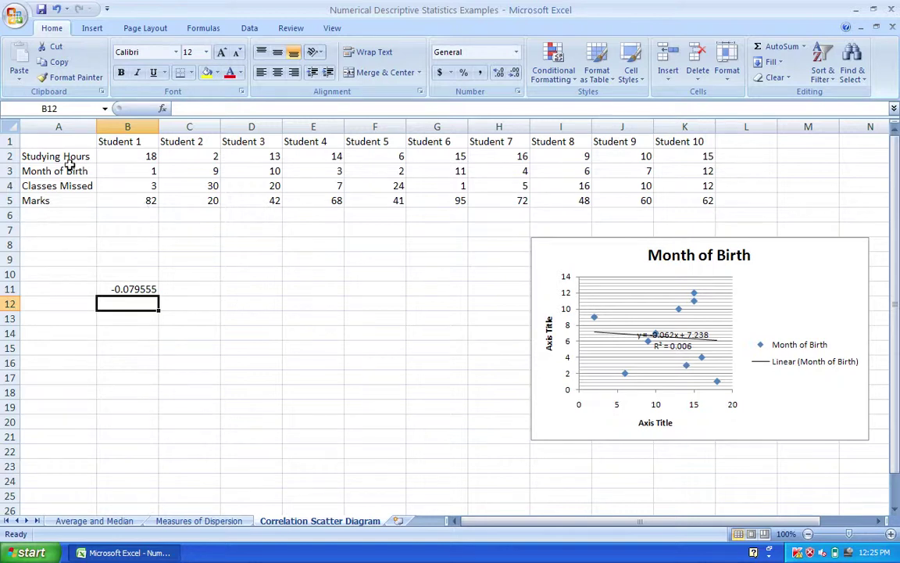
- Plot Studying Hours (A2:K2) against Marks (A5:K5) as a trendline scatter chart, moved right
{"action": "left_click_drag", "start_coordinate": [64, 154], "coordinate": [701, 159]}
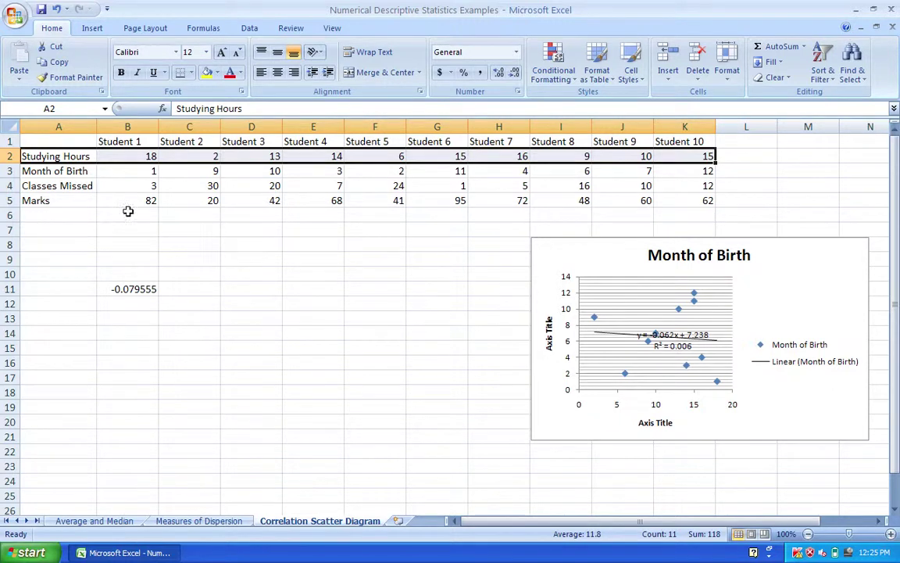
{"action": "left_click_drag", "start_coordinate": [37, 200], "coordinate": [689, 202]}
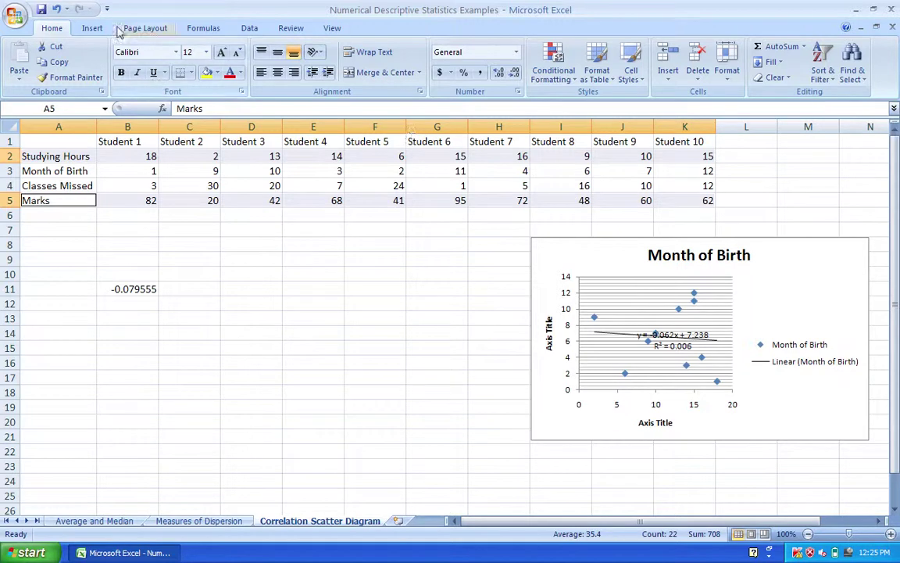
{"action": "left_click", "coordinate": [91, 29]}
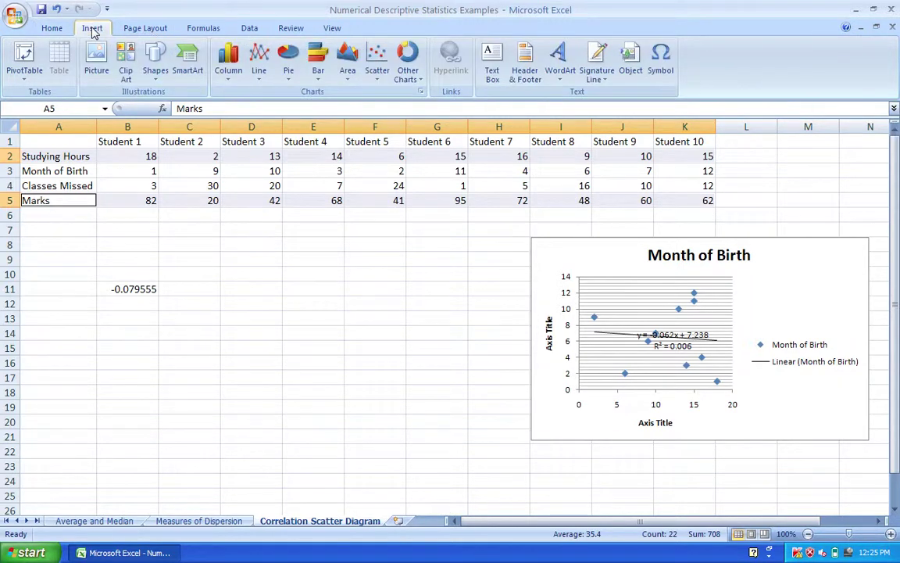
{"action": "left_click", "coordinate": [376, 64]}
{"action": "left_click", "coordinate": [386, 123]}
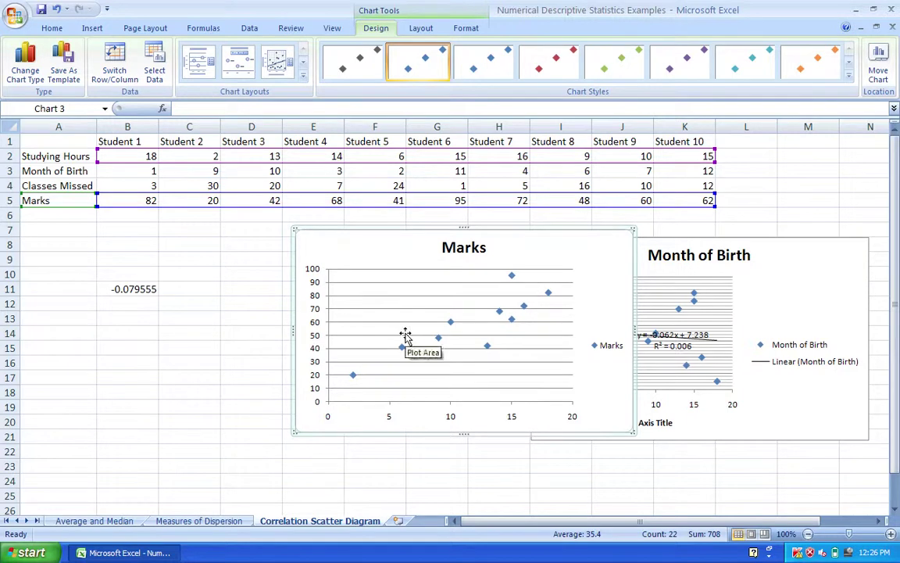
{"action": "left_click", "coordinate": [304, 65]}
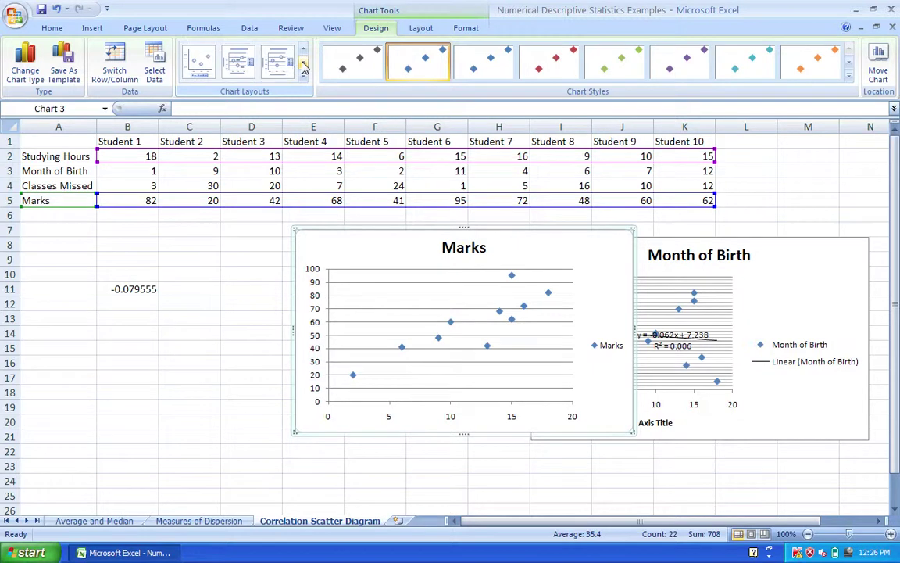
{"action": "left_click", "coordinate": [279, 58]}
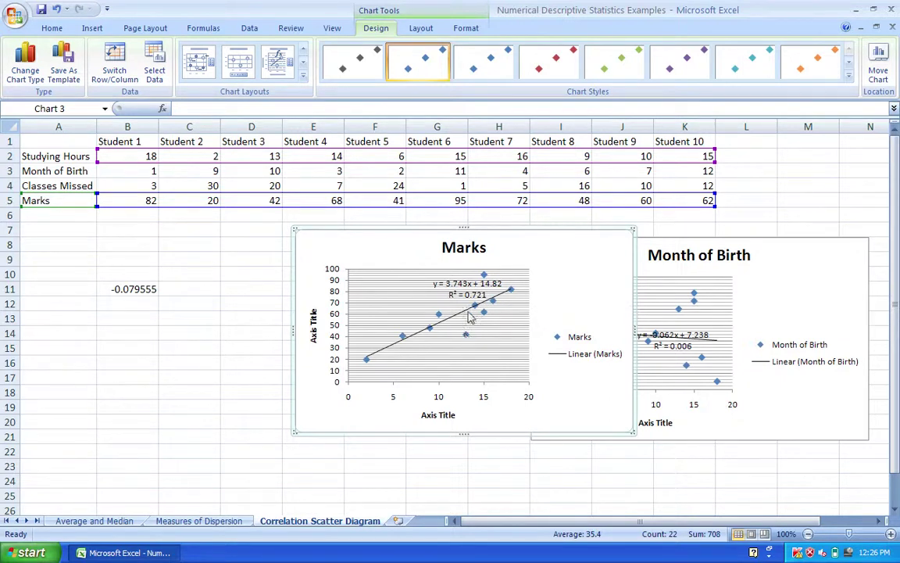
{"action": "mouse_move", "coordinate": [467, 337]}
{"action": "left_click_drag", "start_coordinate": [585, 252], "coordinate": [826, 214]}
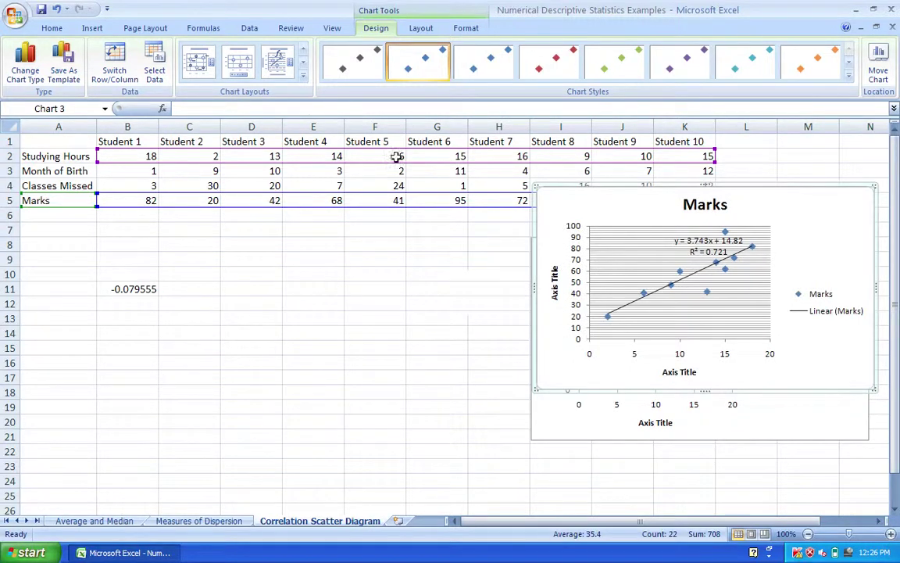
{"action": "left_click", "coordinate": [134, 333]}
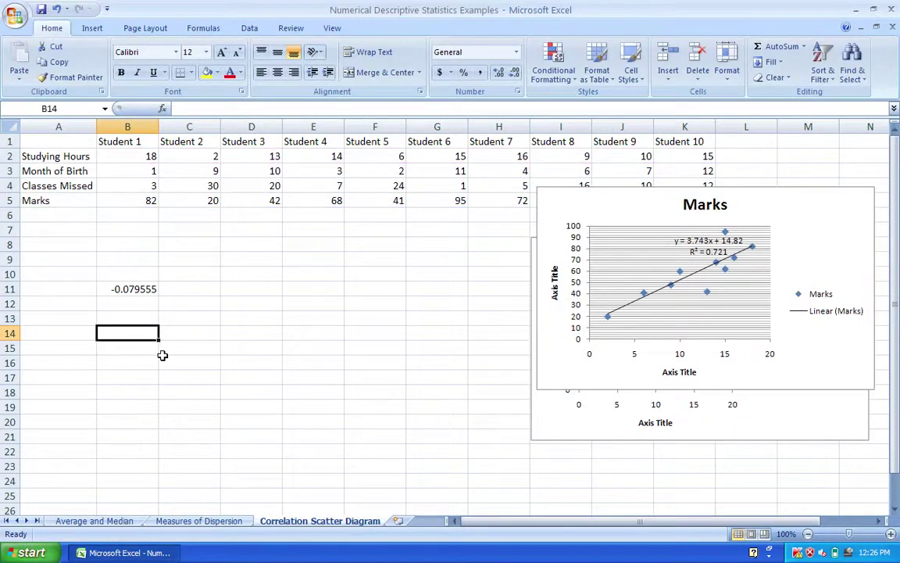
- Enter =CORREL(B2:K2,B5:K5) in B14, giving 0.84965906
{"action": "type", "text": "=cor"}
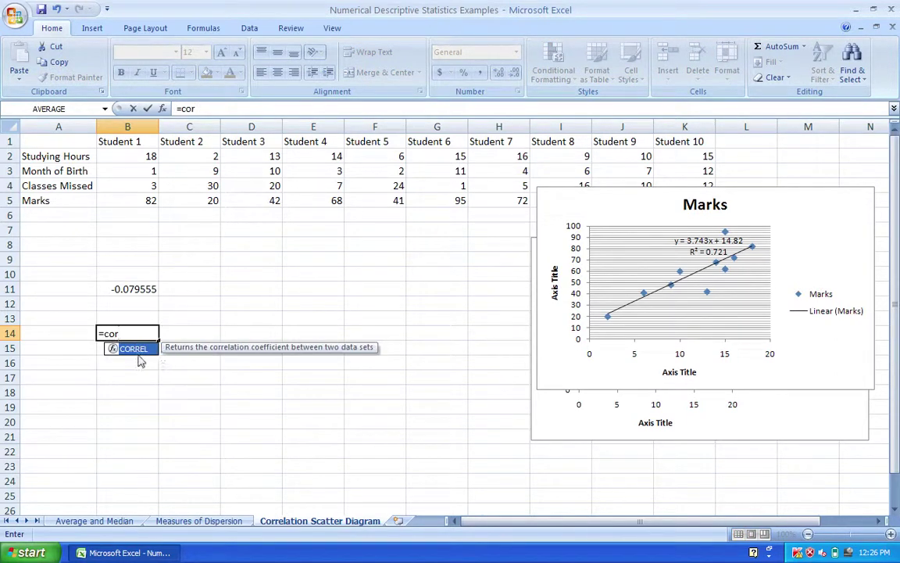
{"action": "double_click", "coordinate": [139, 349]}
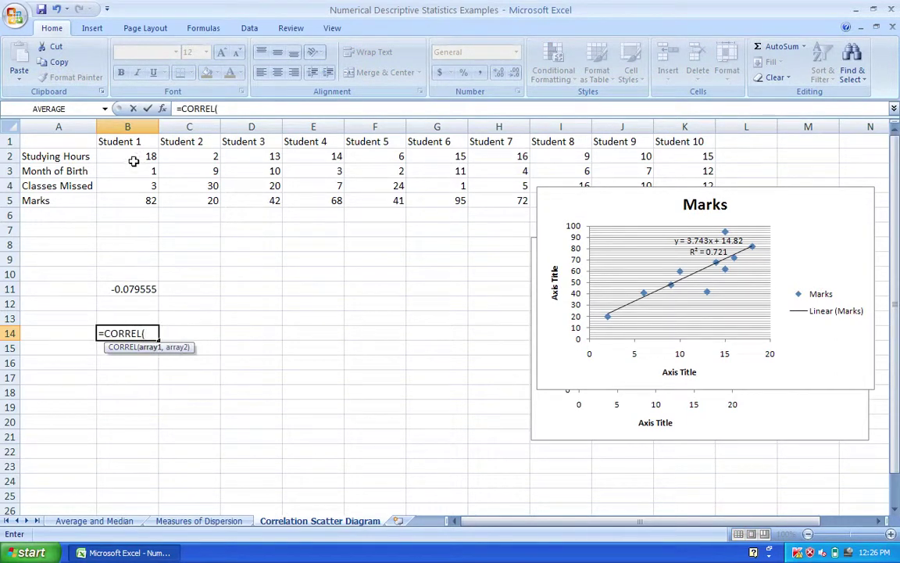
{"action": "left_click_drag", "start_coordinate": [129, 154], "coordinate": [691, 154]}
{"action": "type", "text": ","}
{"action": "left_click_drag", "start_coordinate": [135, 200], "coordinate": [693, 203]}
{"action": "key", "text": "Return"}
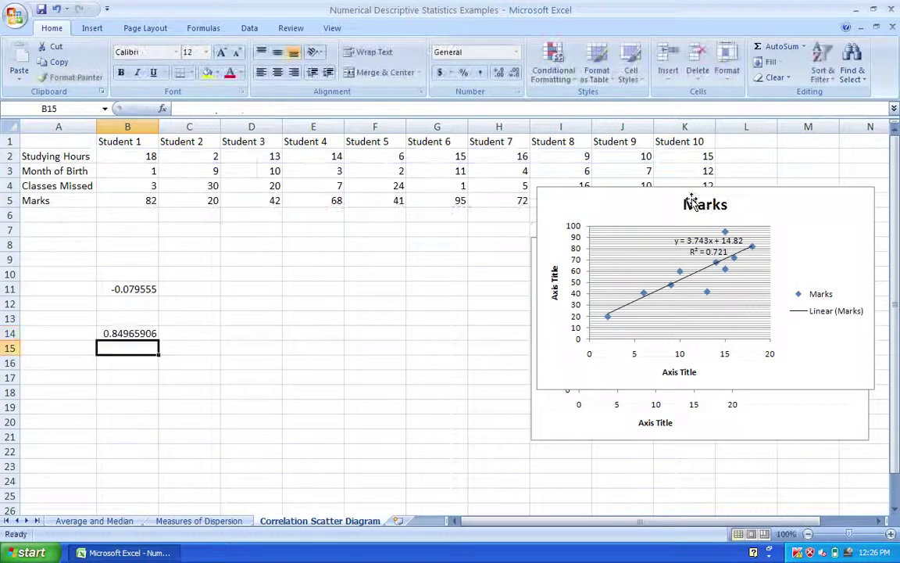